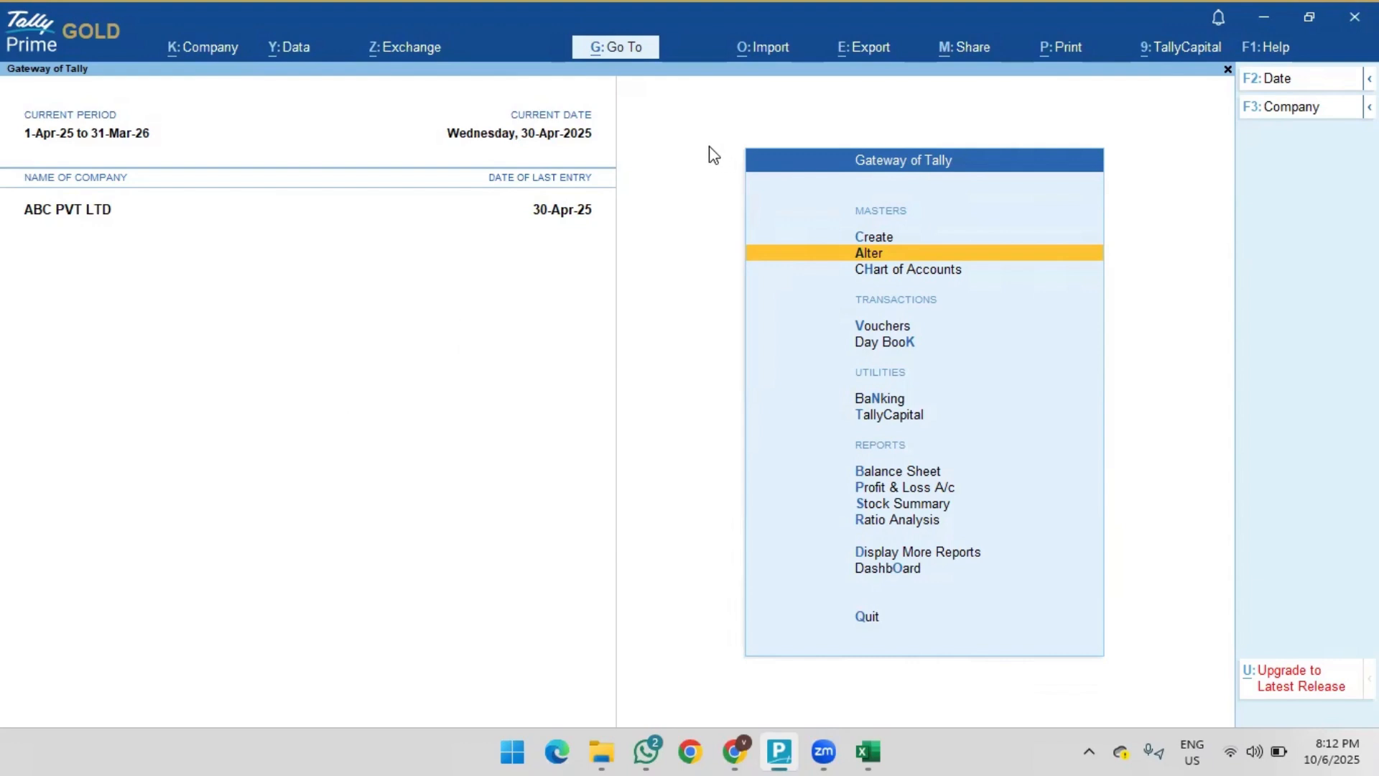
Open the import management option for exporting a sample Excel file for masters
{"action": "left_click", "coordinate": [749, 45]}
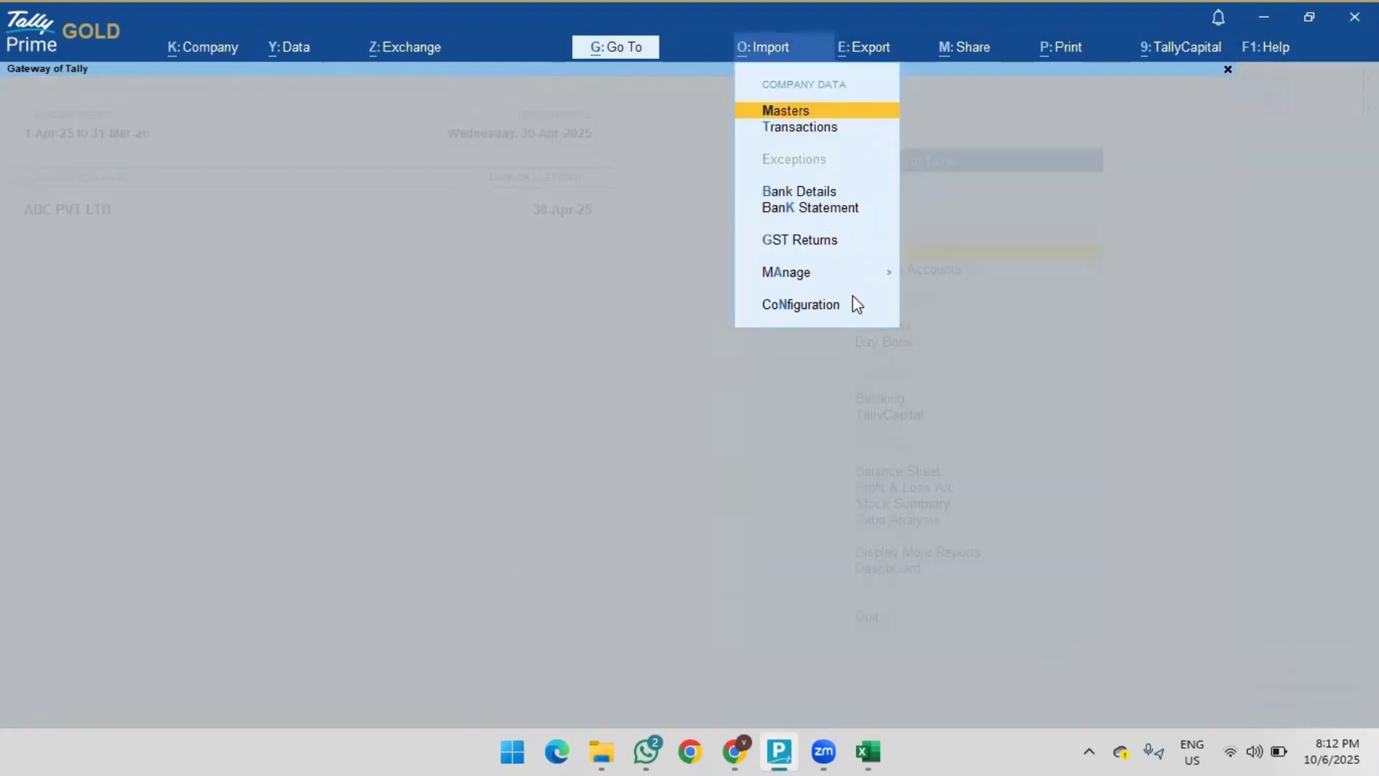
{"action": "key", "text": "Down"}
{"action": "key", "text": "Down"}
{"action": "key", "text": "Down"}
{"action": "key", "text": "Down"}
{"action": "key", "text": "Down"}
{"action": "key", "text": "Return"}
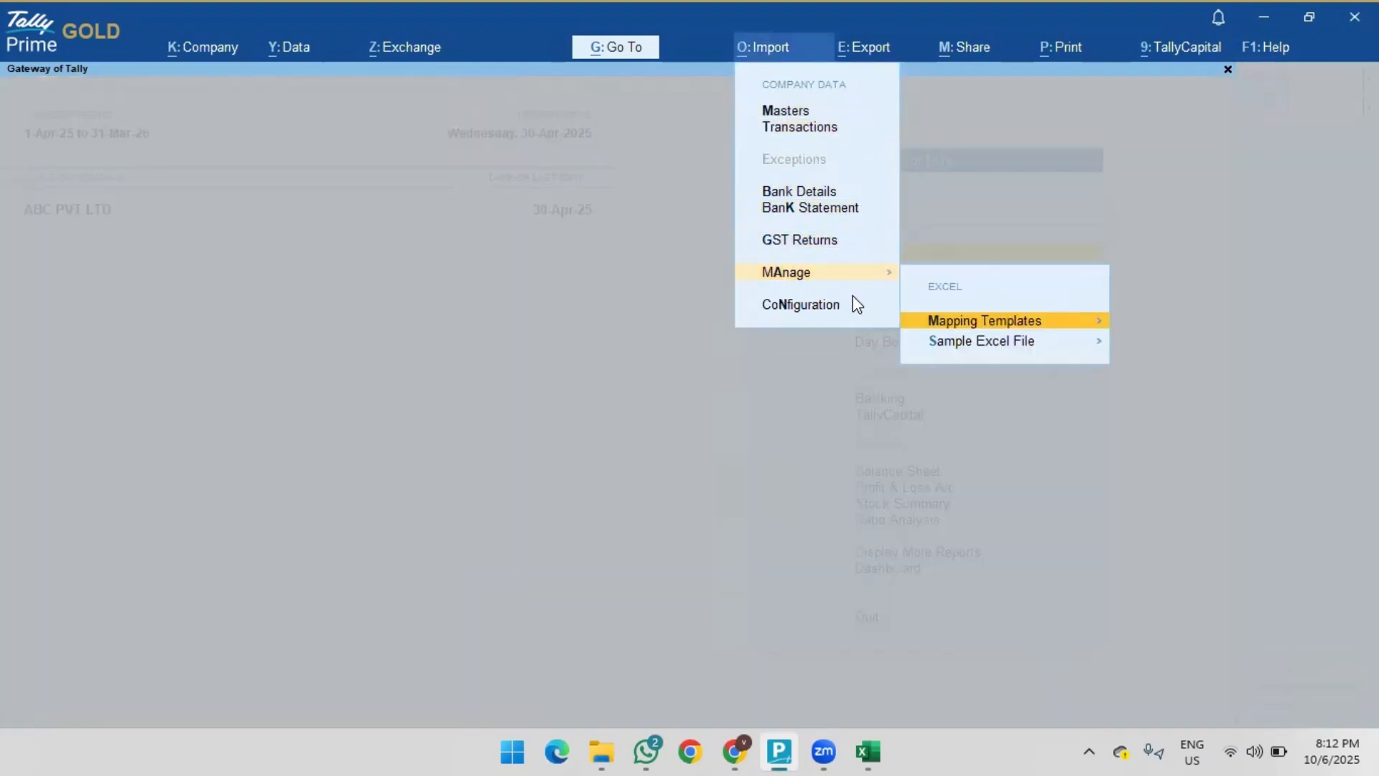
{"action": "key", "text": "Down"}
{"action": "key", "text": "Return"}
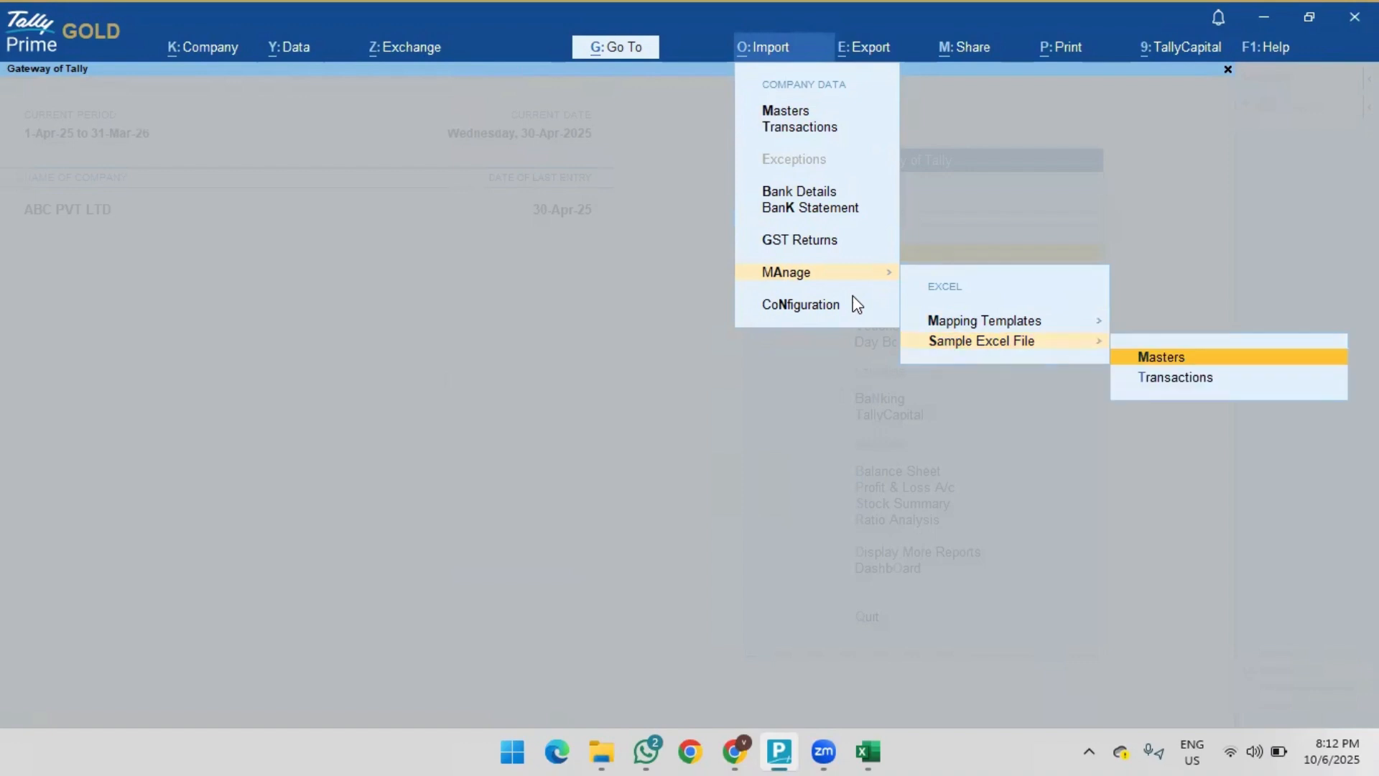
{"action": "key", "text": "Return"}
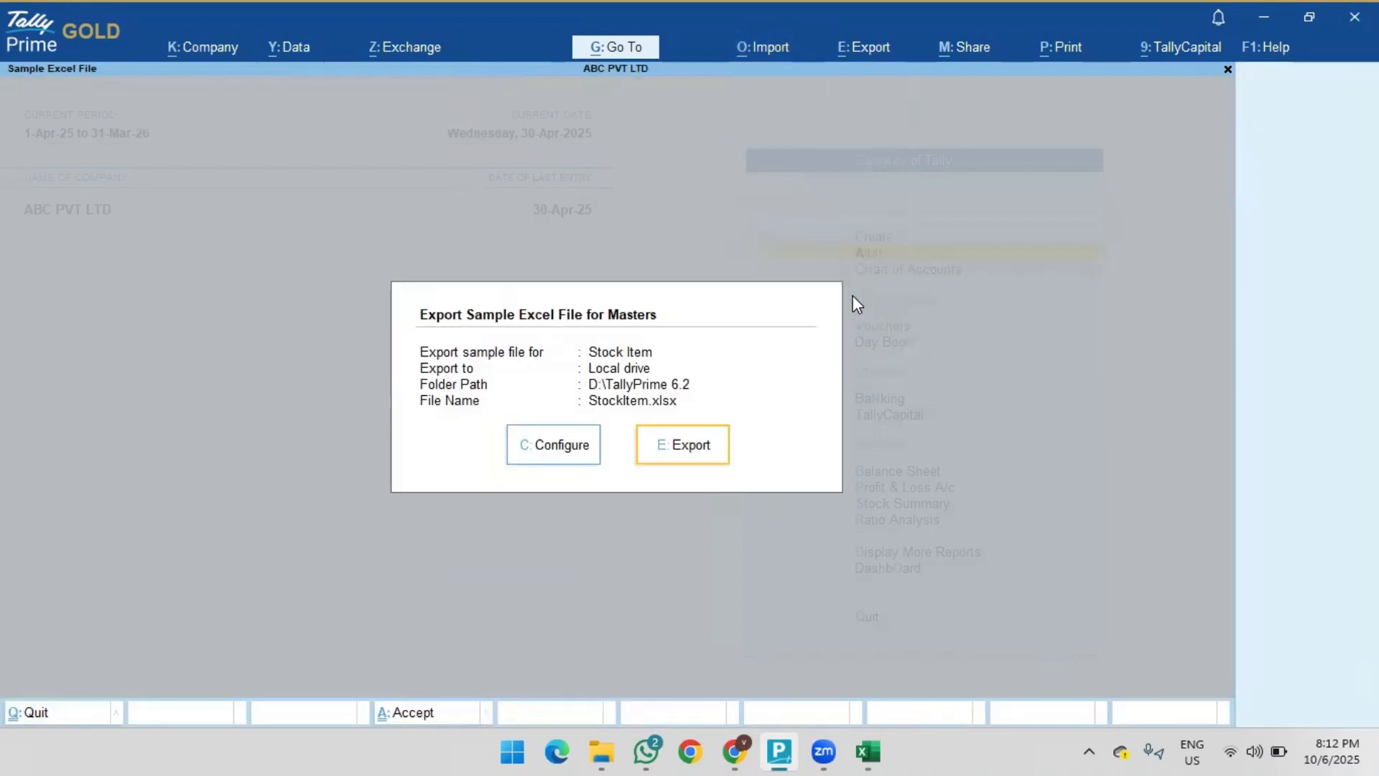
Configure the sample file export to use Stock Item as the master type
{"action": "key", "text": "Left"}
{"action": "key", "text": "Return"}
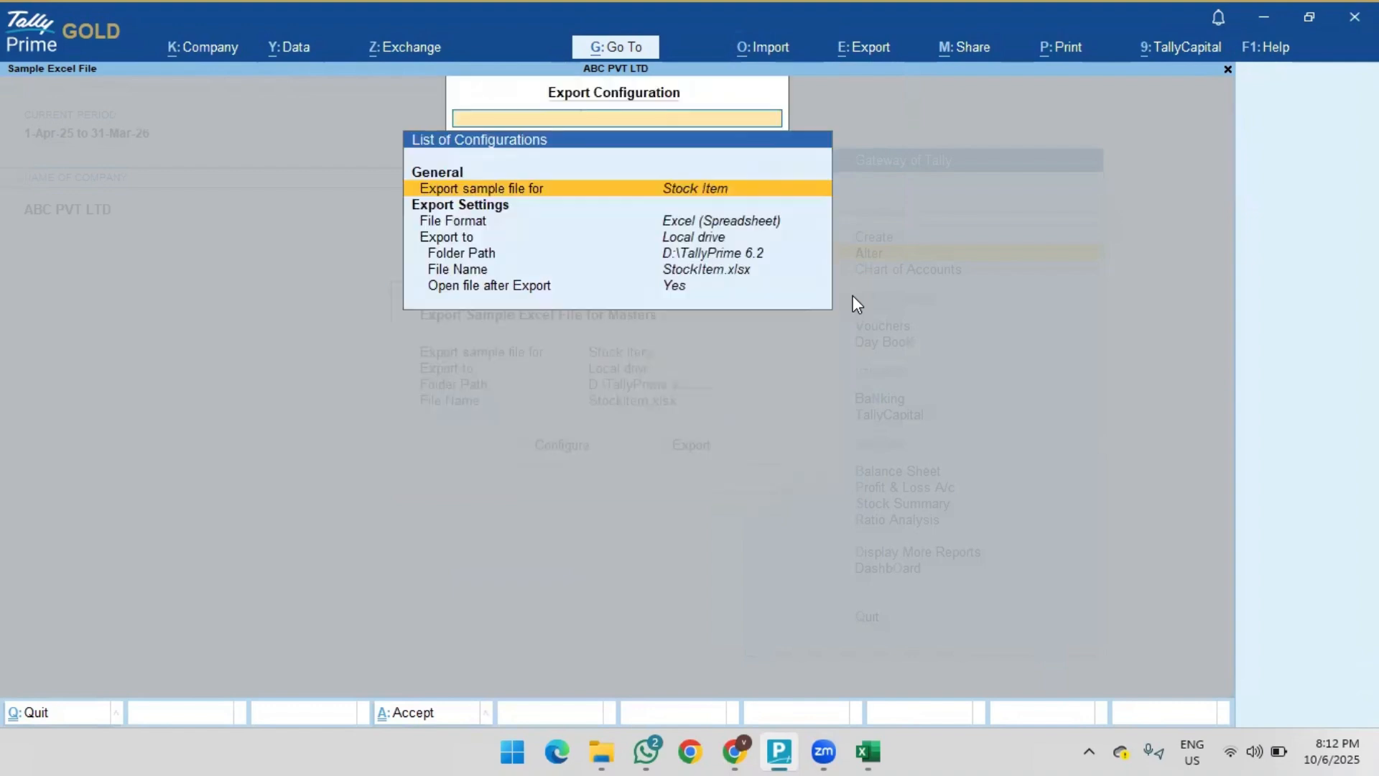
{"action": "key", "text": "Return"}
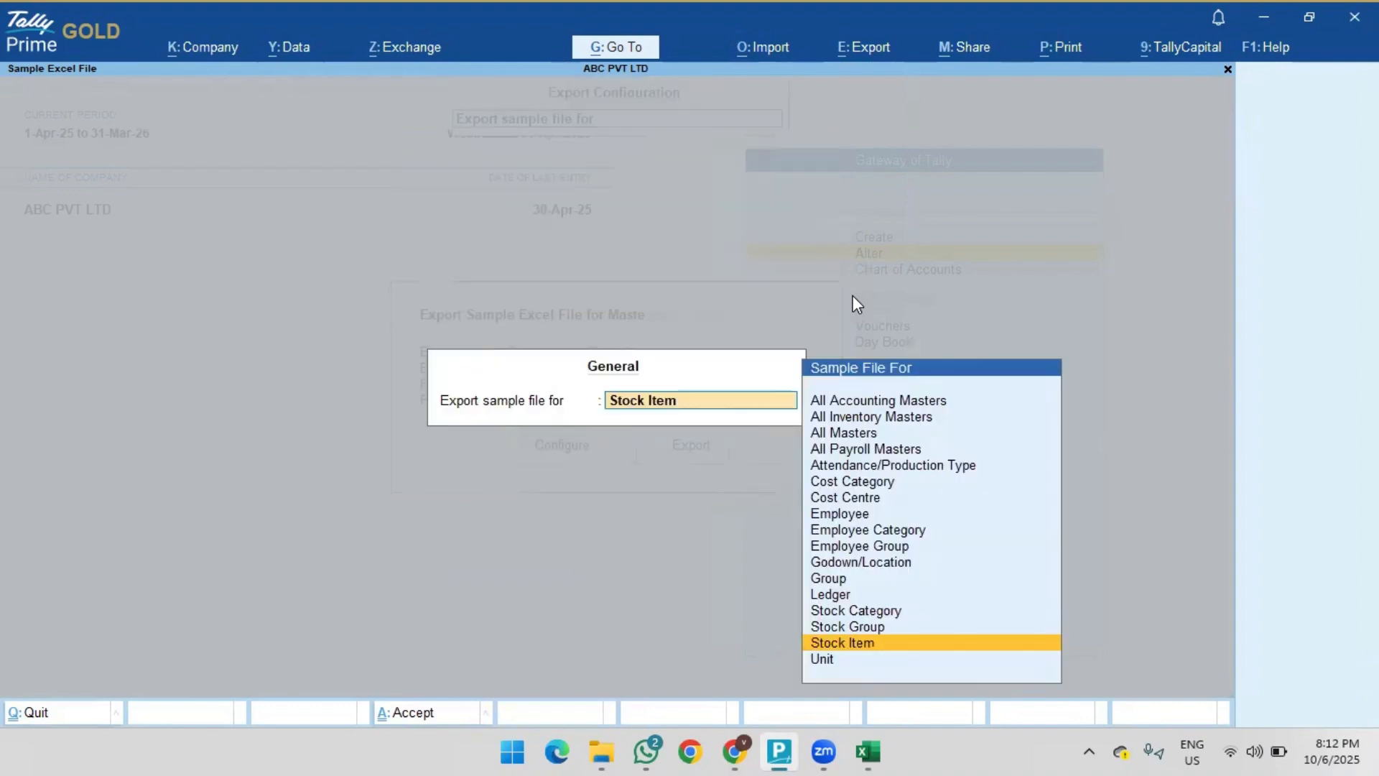
{"action": "key", "text": "Down"}
{"action": "key", "text": "Up"}
{"action": "key", "text": "Return"}
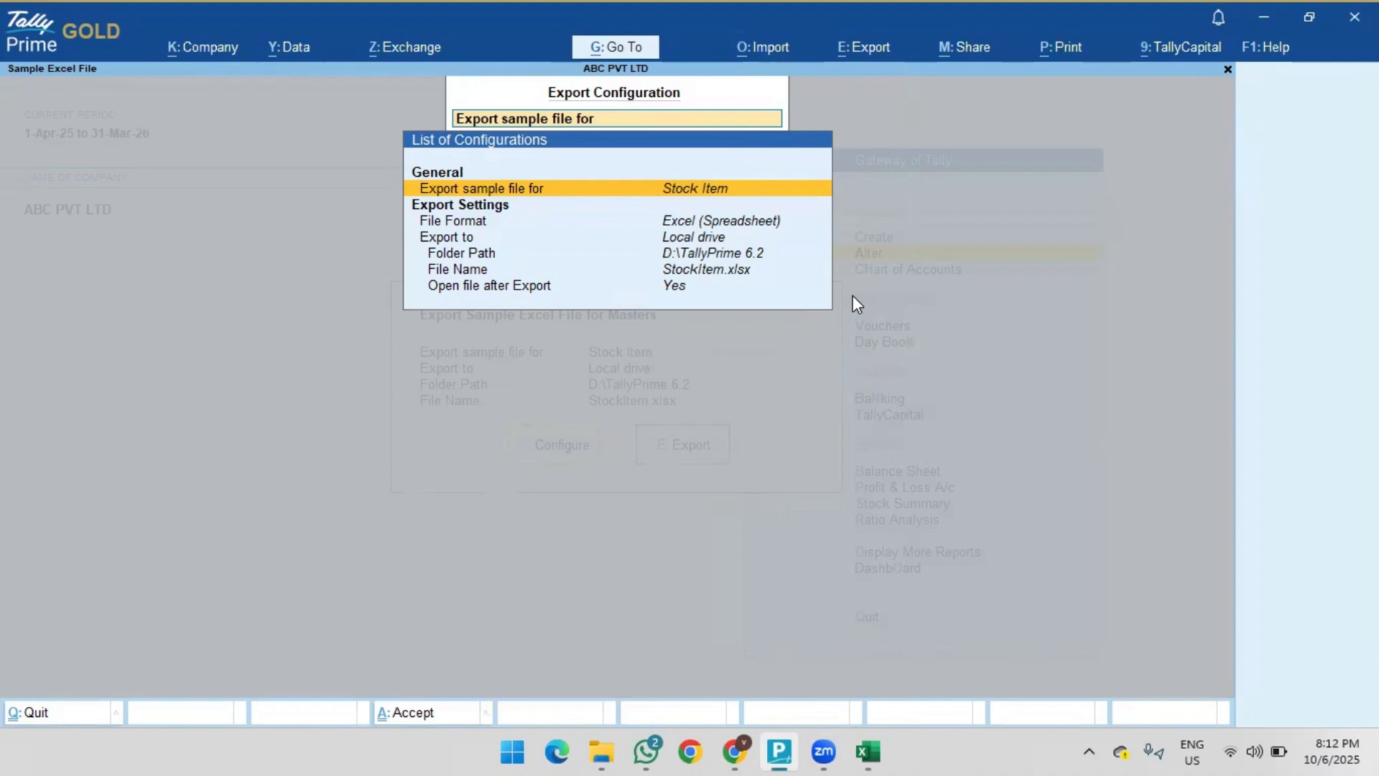
Review the remaining export settings and export the sample Excel file for stock items
{"action": "key", "text": "Down"}
{"action": "key", "text": "Down"}
{"action": "key", "text": "Down"}
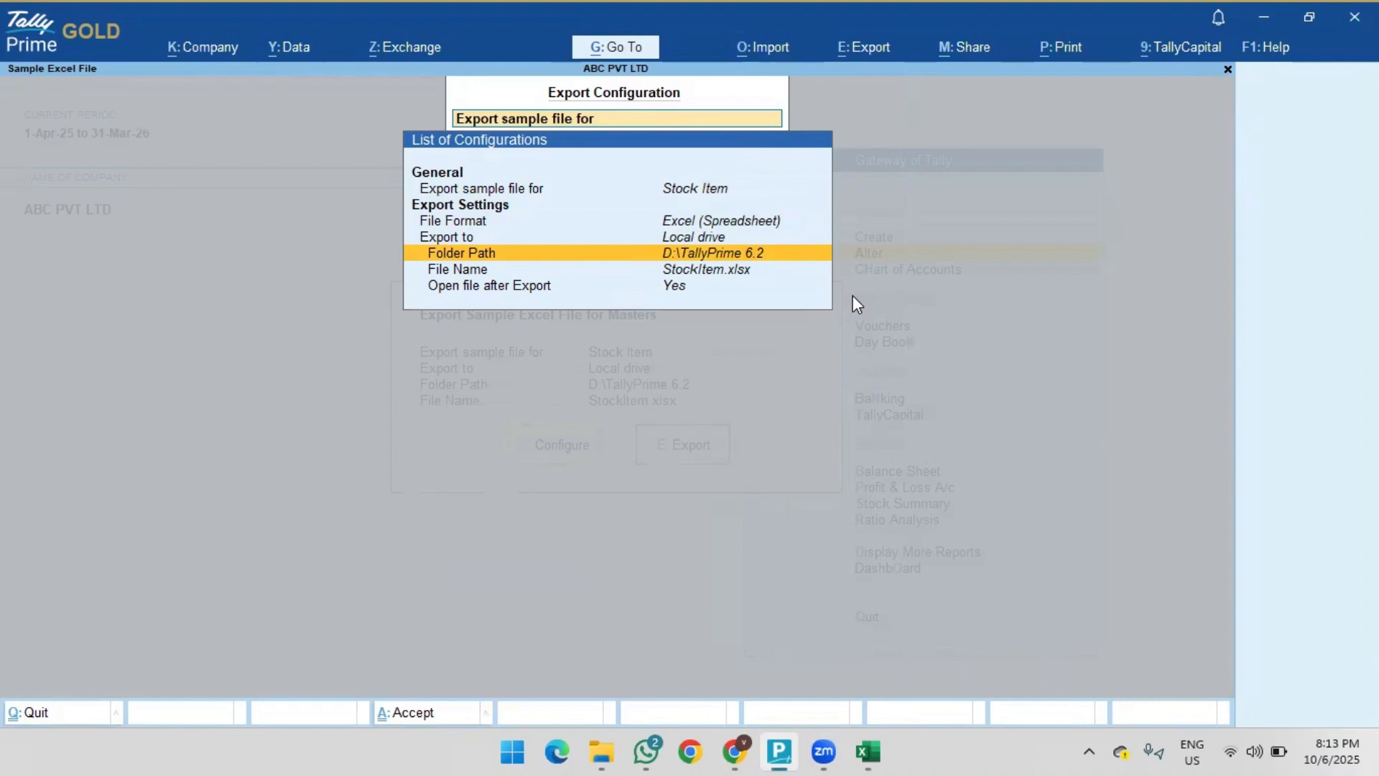
{"action": "key", "text": "Down"}
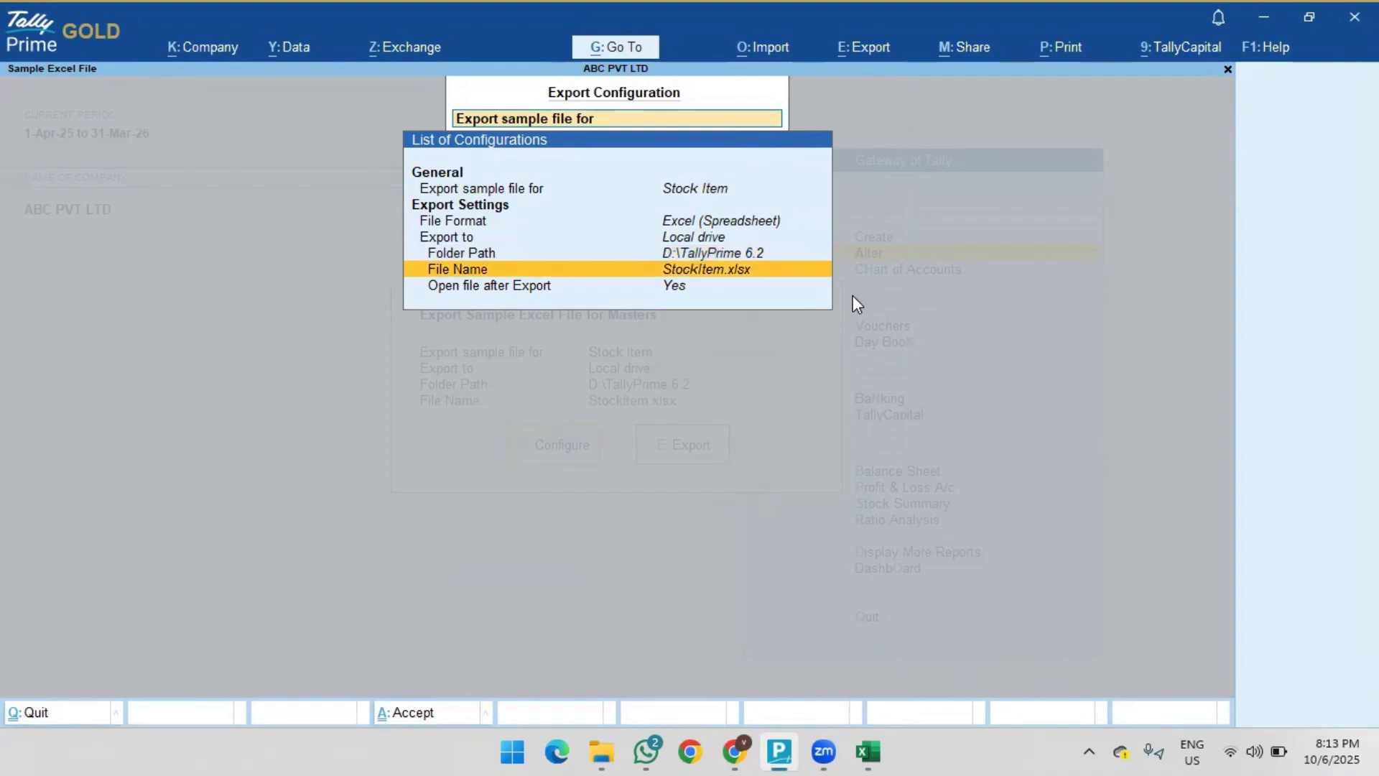
{"action": "key", "text": "Down"}
{"action": "key", "text": "Escape"}
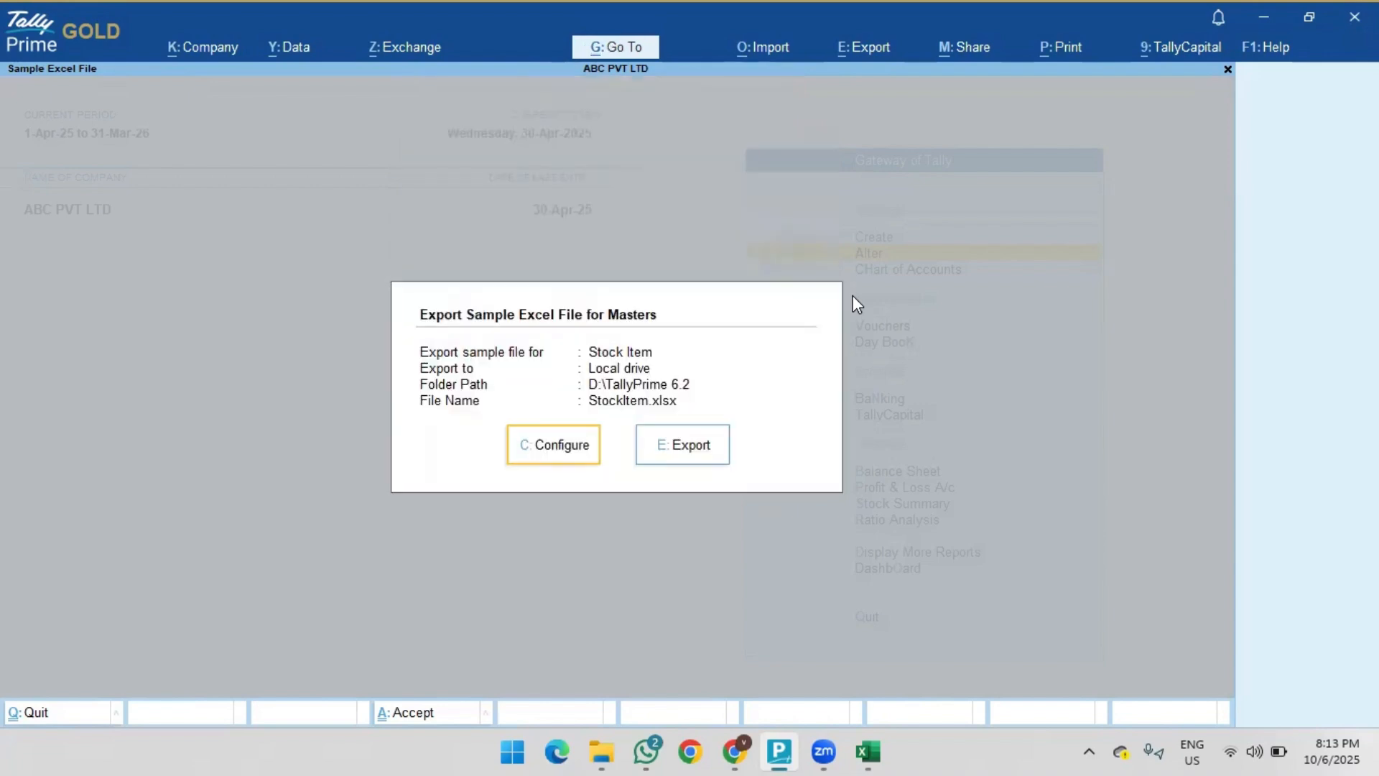
{"action": "left_click", "coordinate": [670, 447]}
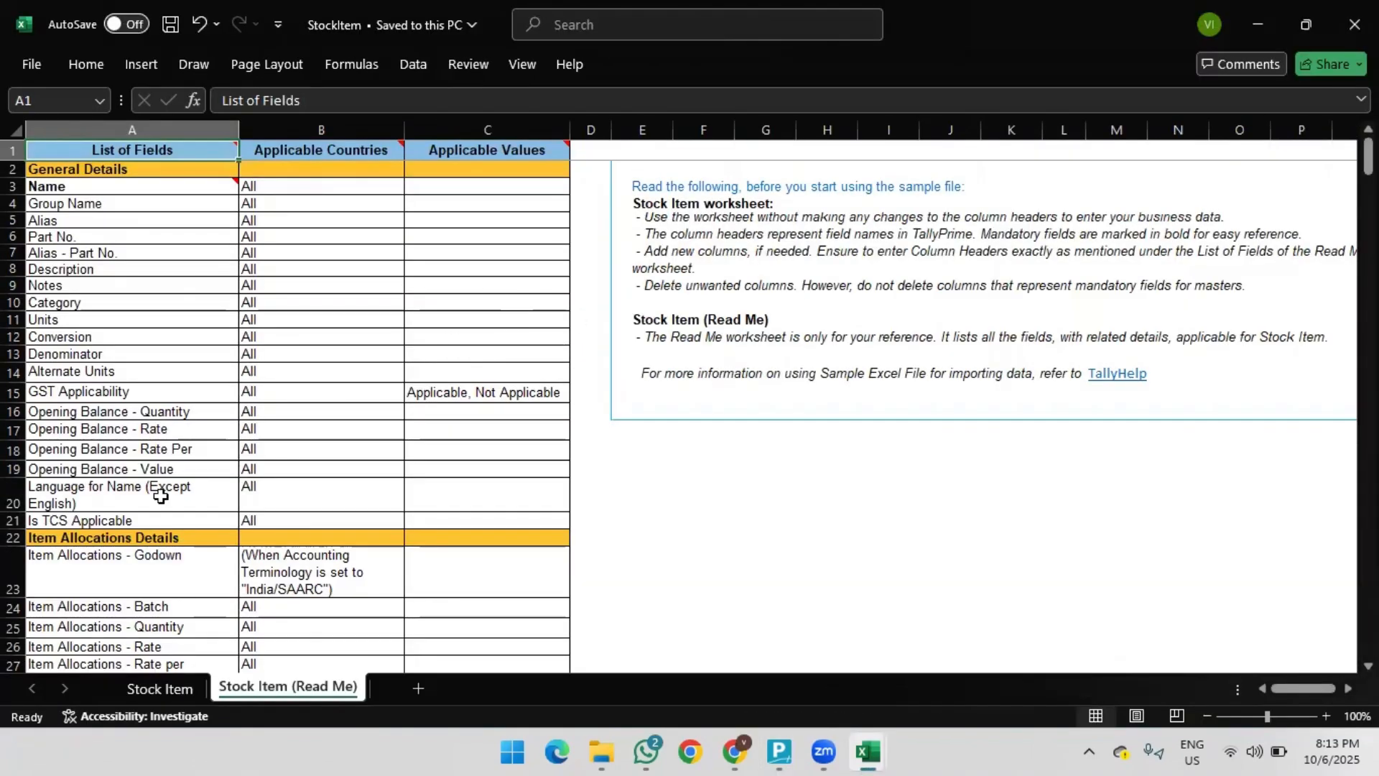
Examine the Stock Item column headers and the Read Me field list in the sample workbook, and close it
{"action": "left_click", "coordinate": [137, 687]}
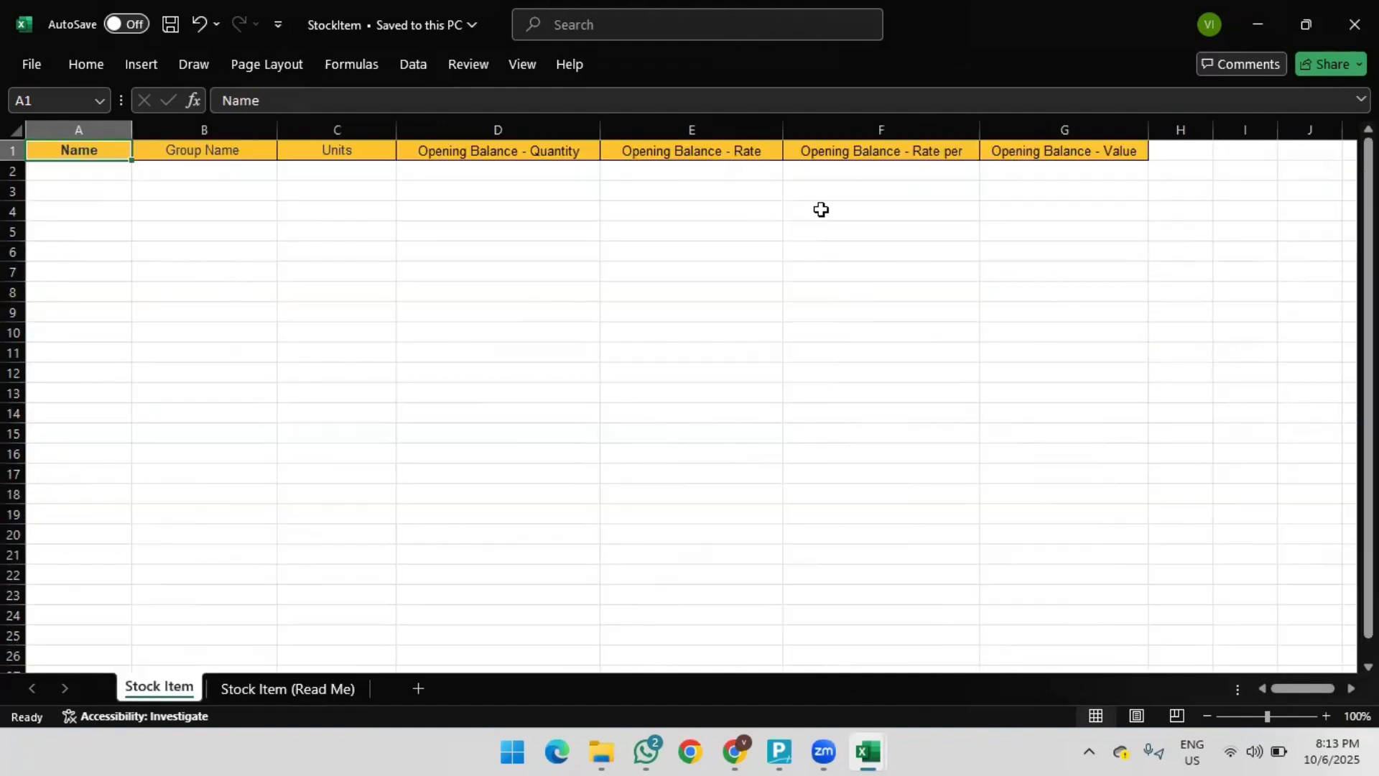
{"action": "left_click", "coordinate": [287, 689]}
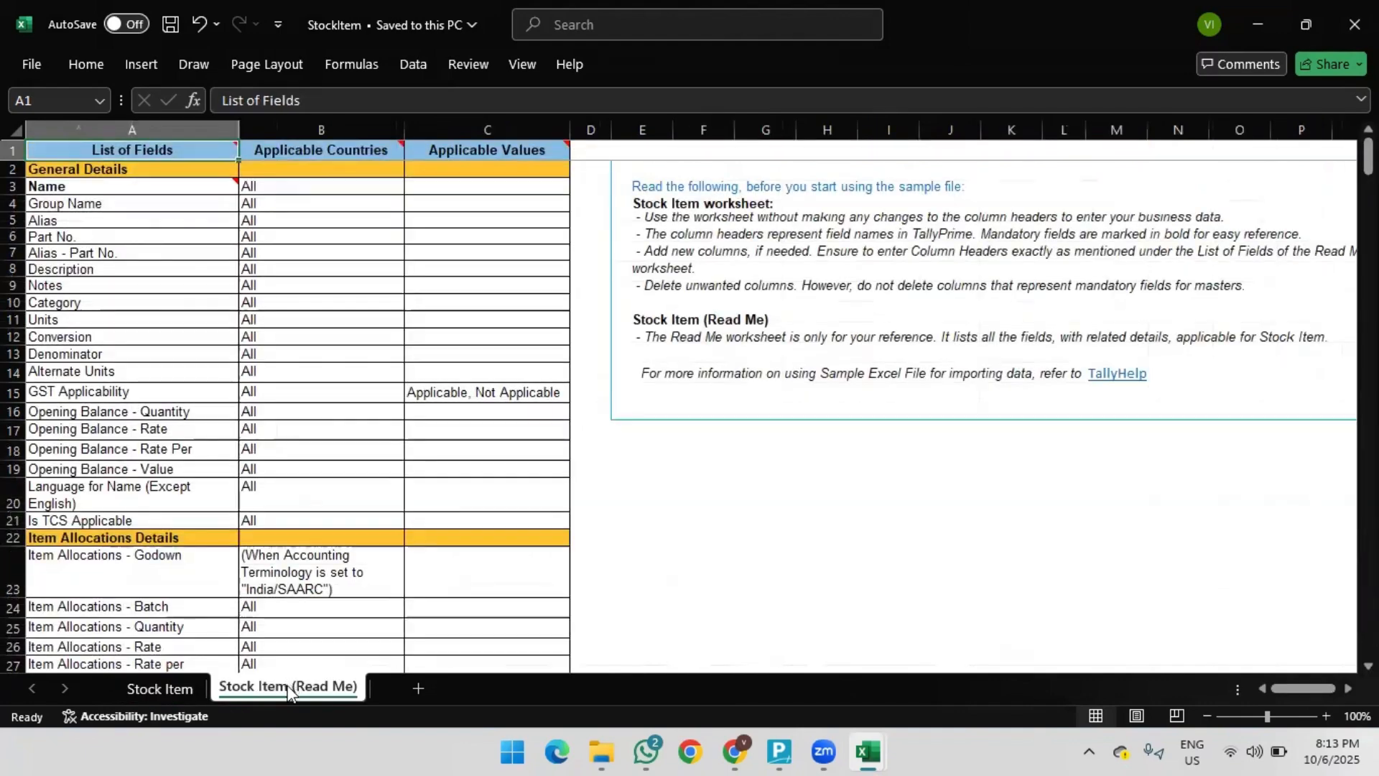
{"action": "left_click", "coordinate": [83, 431]}
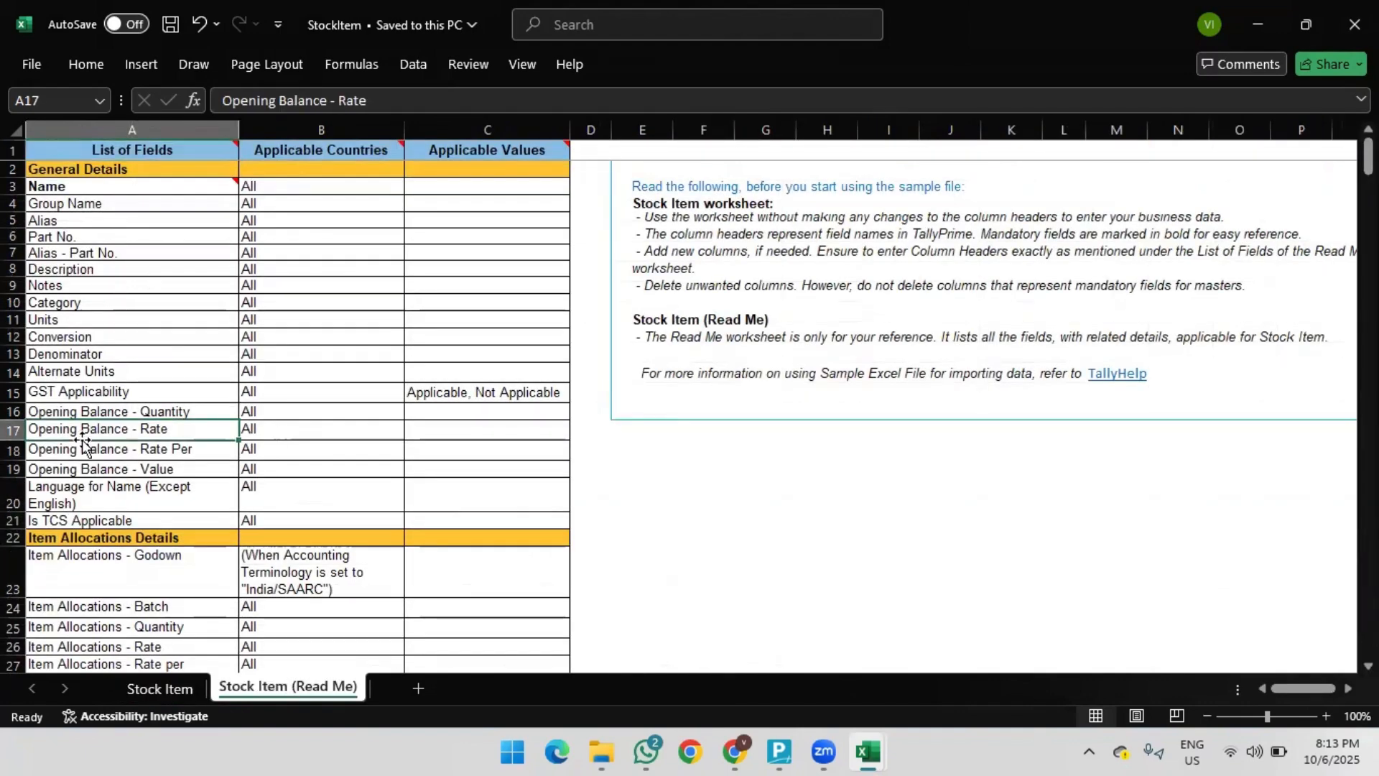
{"action": "left_click", "coordinate": [159, 688]}
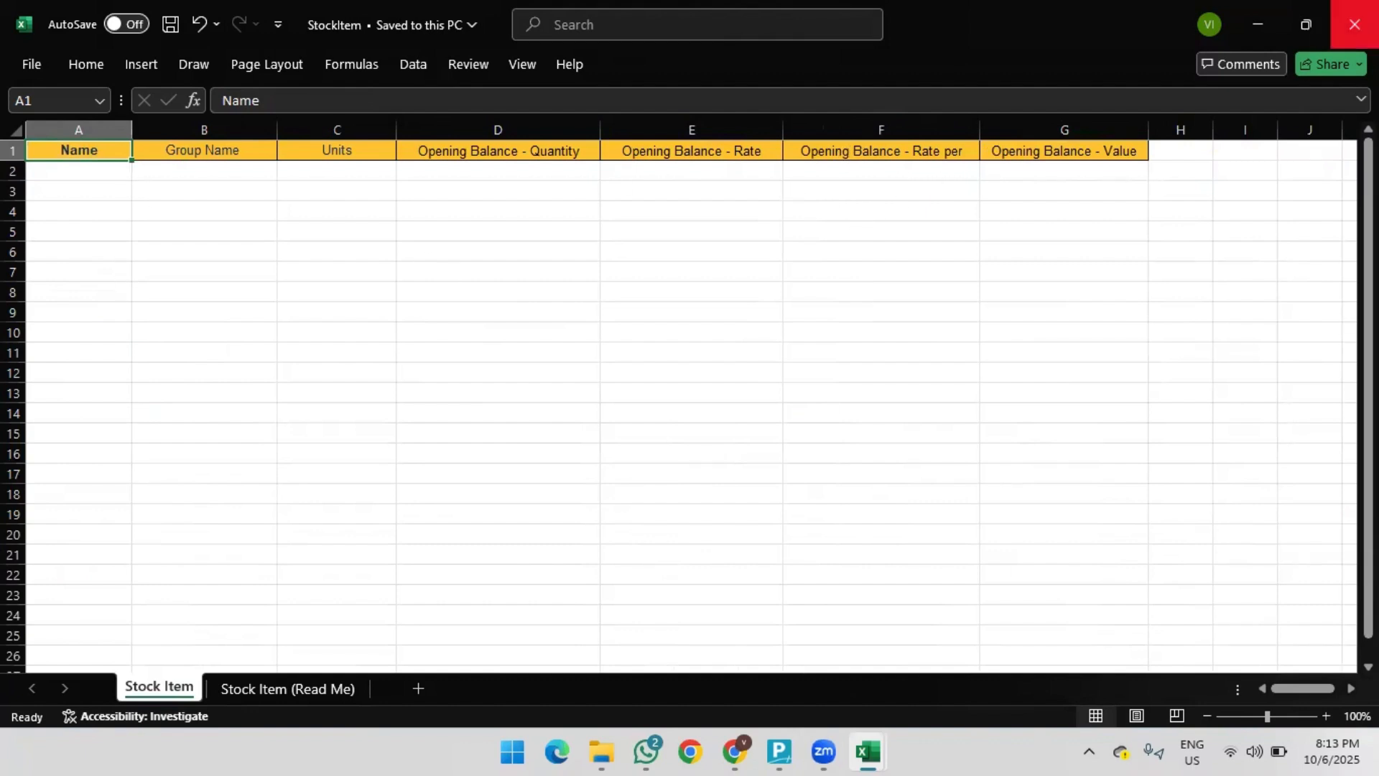
{"action": "left_click", "coordinate": [1354, 24]}
Examine the Name, Group Name and Category columns in the Stock Group & Category workbook
{"action": "left_click", "coordinate": [123, 147]}
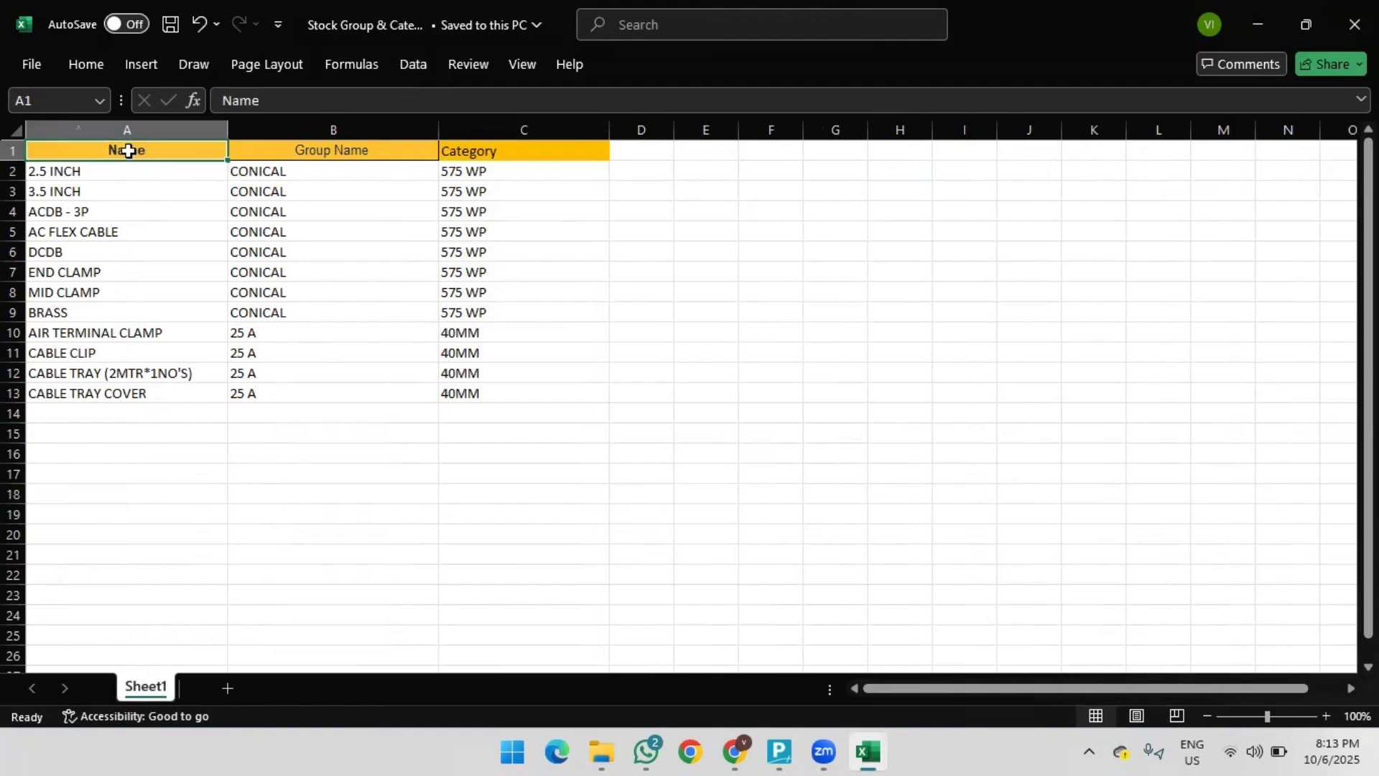
{"action": "left_click", "coordinate": [117, 173]}
{"action": "left_click", "coordinate": [115, 191]}
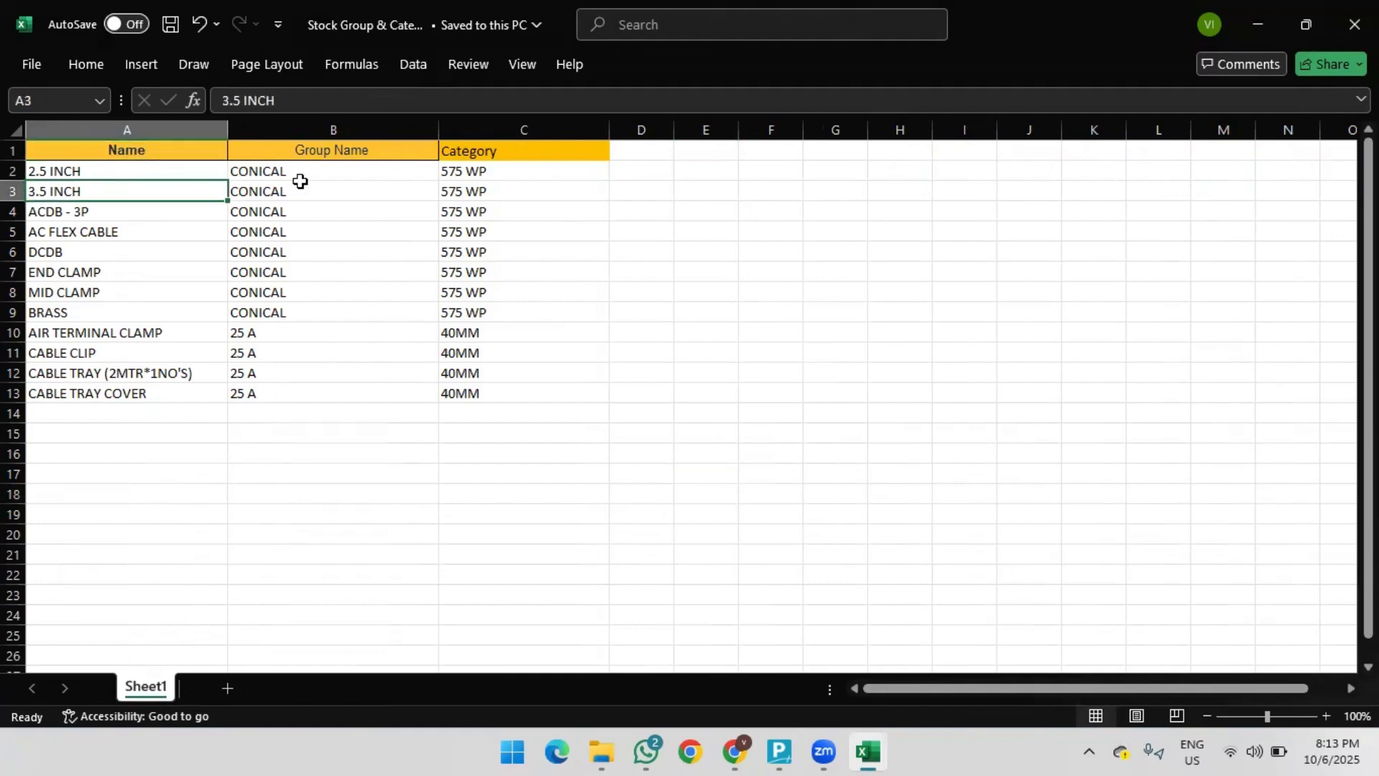
{"action": "left_click", "coordinate": [311, 159]}
{"action": "left_click", "coordinate": [296, 172]}
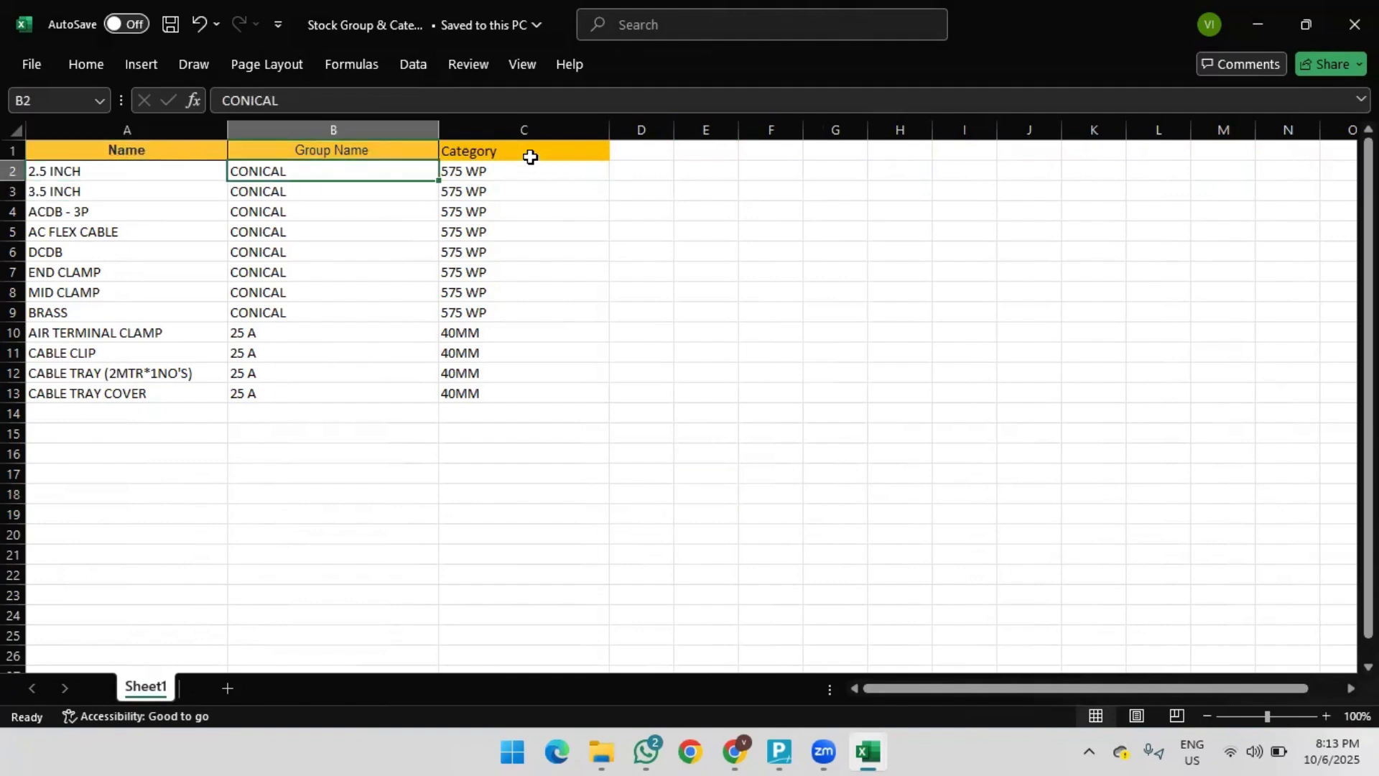
{"action": "left_click", "coordinate": [514, 188]}
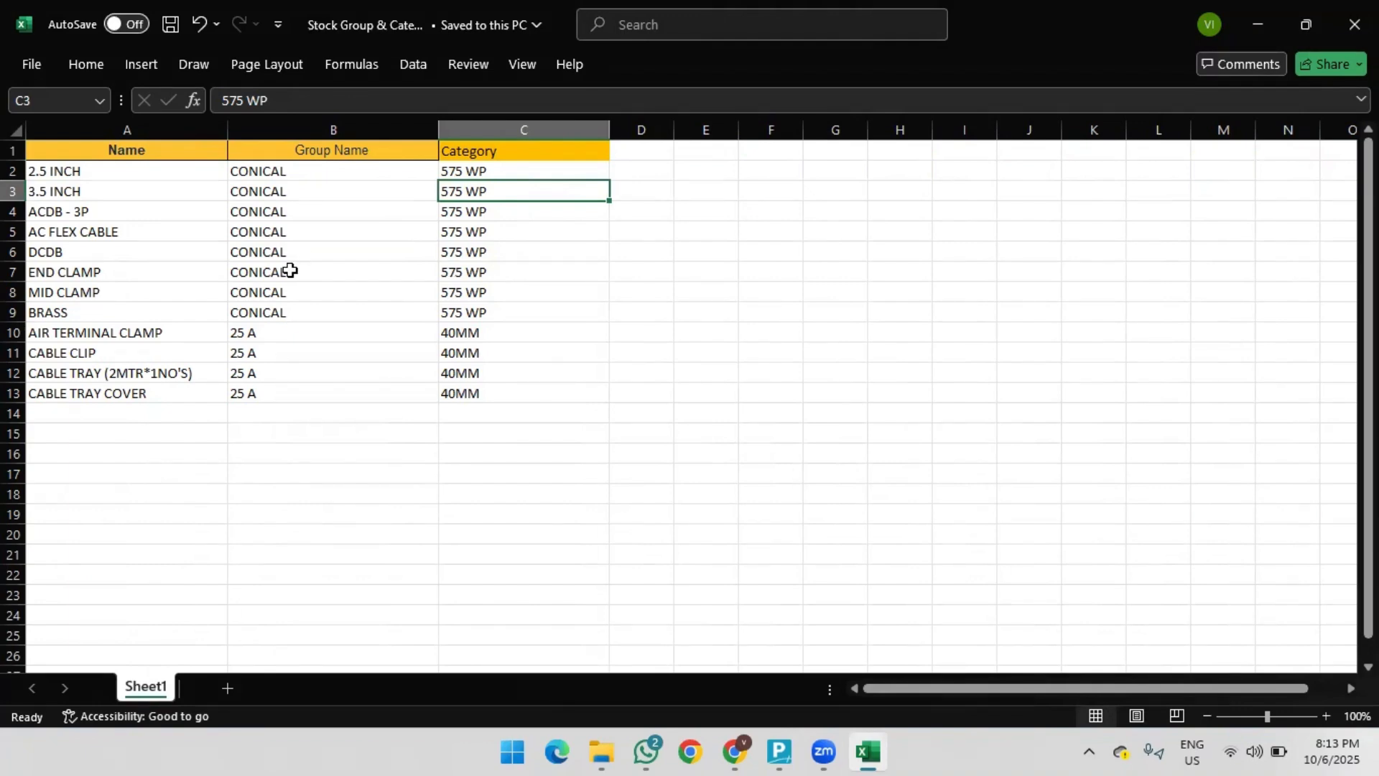
Switch to File Explorer and copy the path of the EXCEL TO TALLY folder holding the Stock Group & Category workbook
{"action": "left_click", "coordinate": [615, 747]}
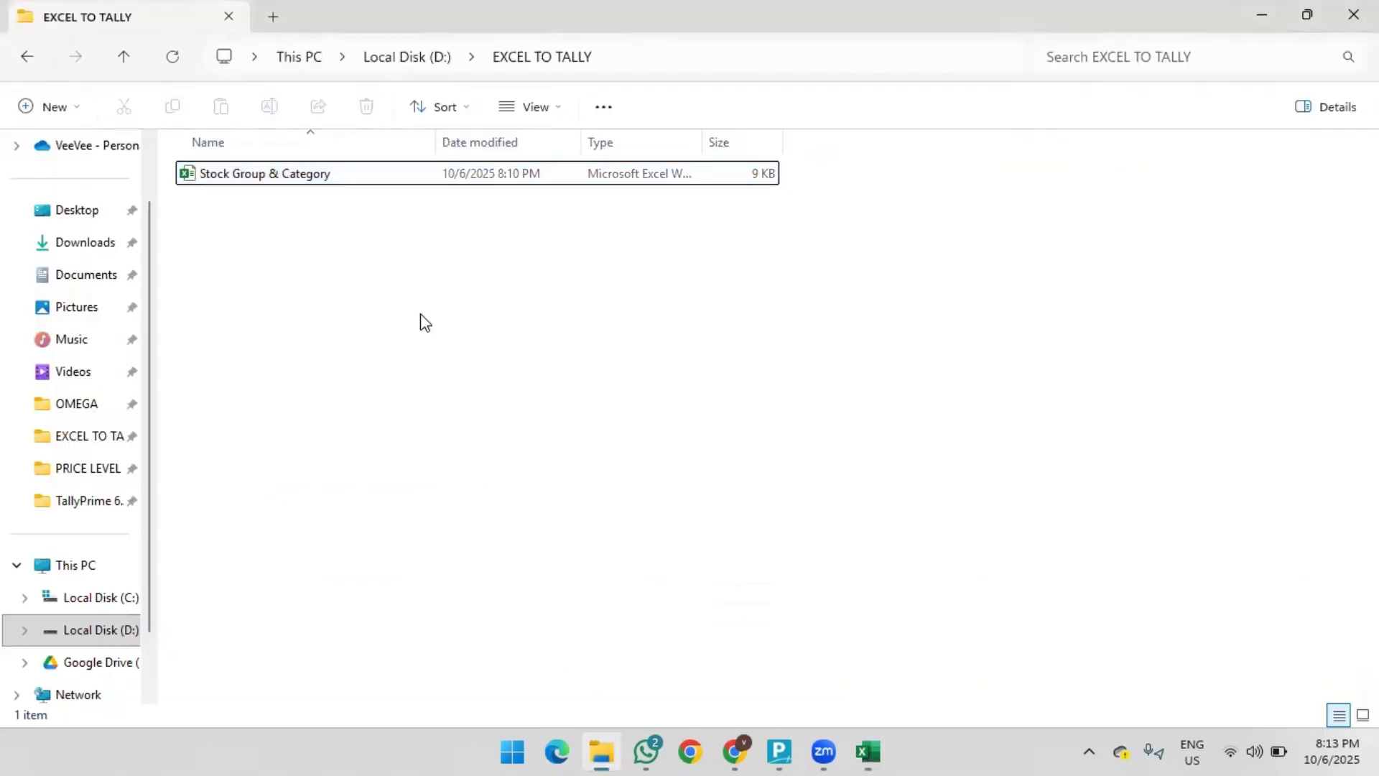
{"action": "left_click", "coordinate": [537, 167]}
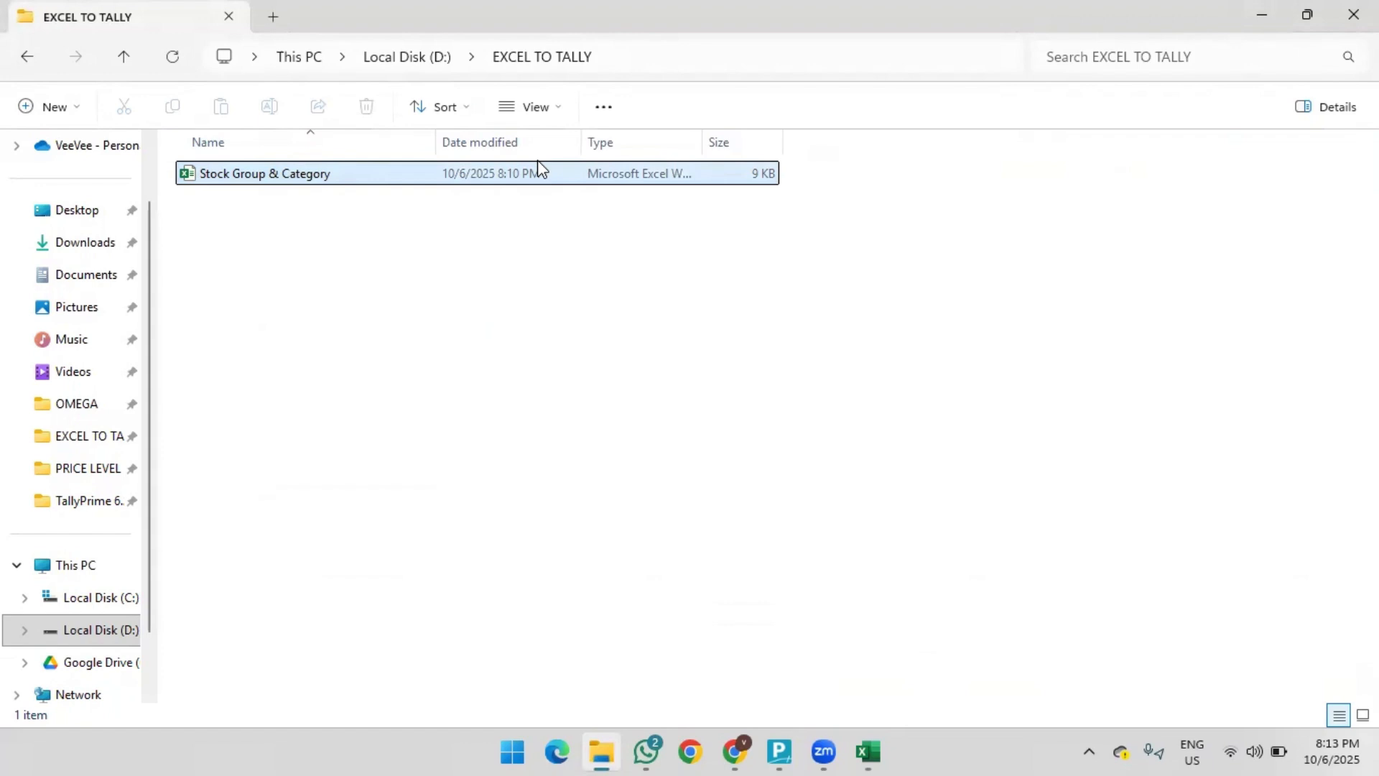
{"action": "left_click", "coordinate": [594, 221]}
{"action": "key", "text": "F4"}
{"action": "key", "text": "ctrl+c"}
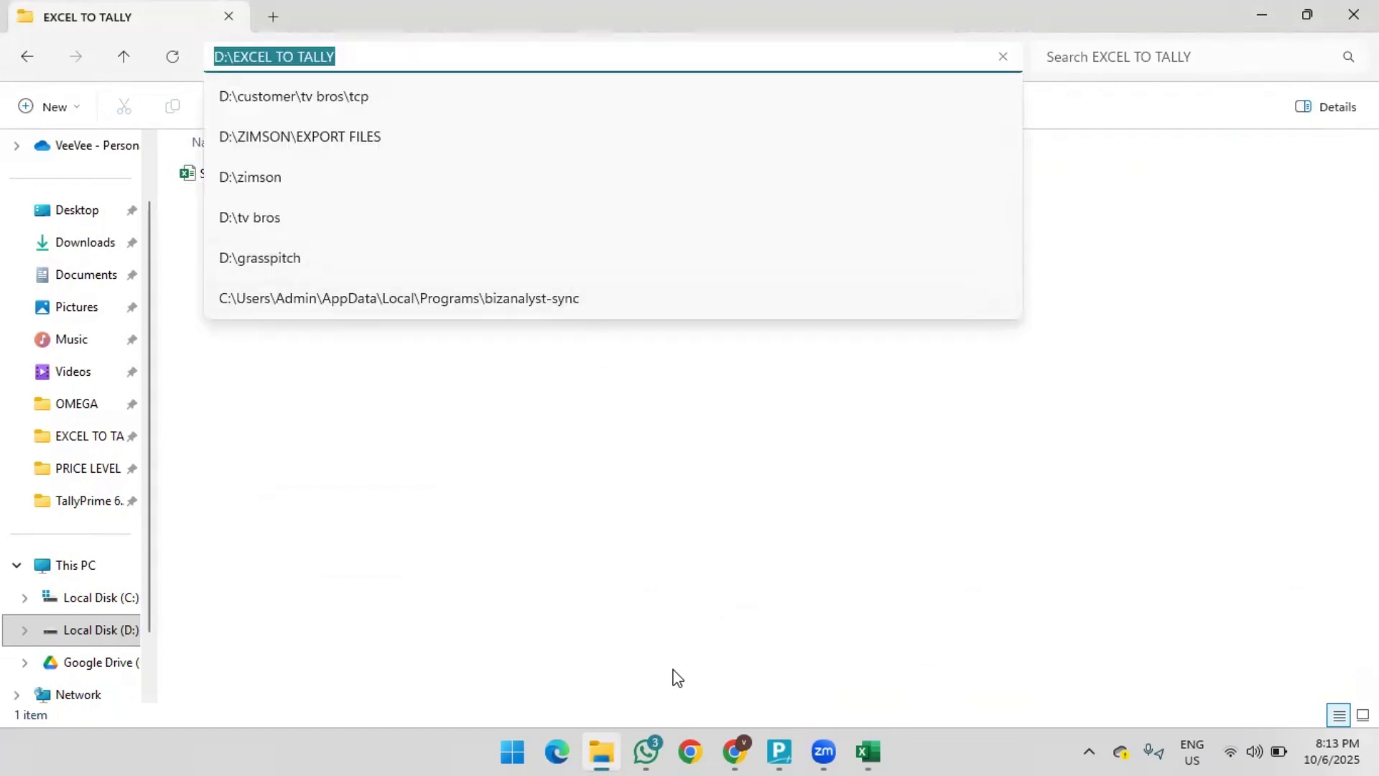
Switch to TallyPrime and start a masters import with Excel (Spreadsheet) as the file format
{"action": "left_click", "coordinate": [770, 752]}
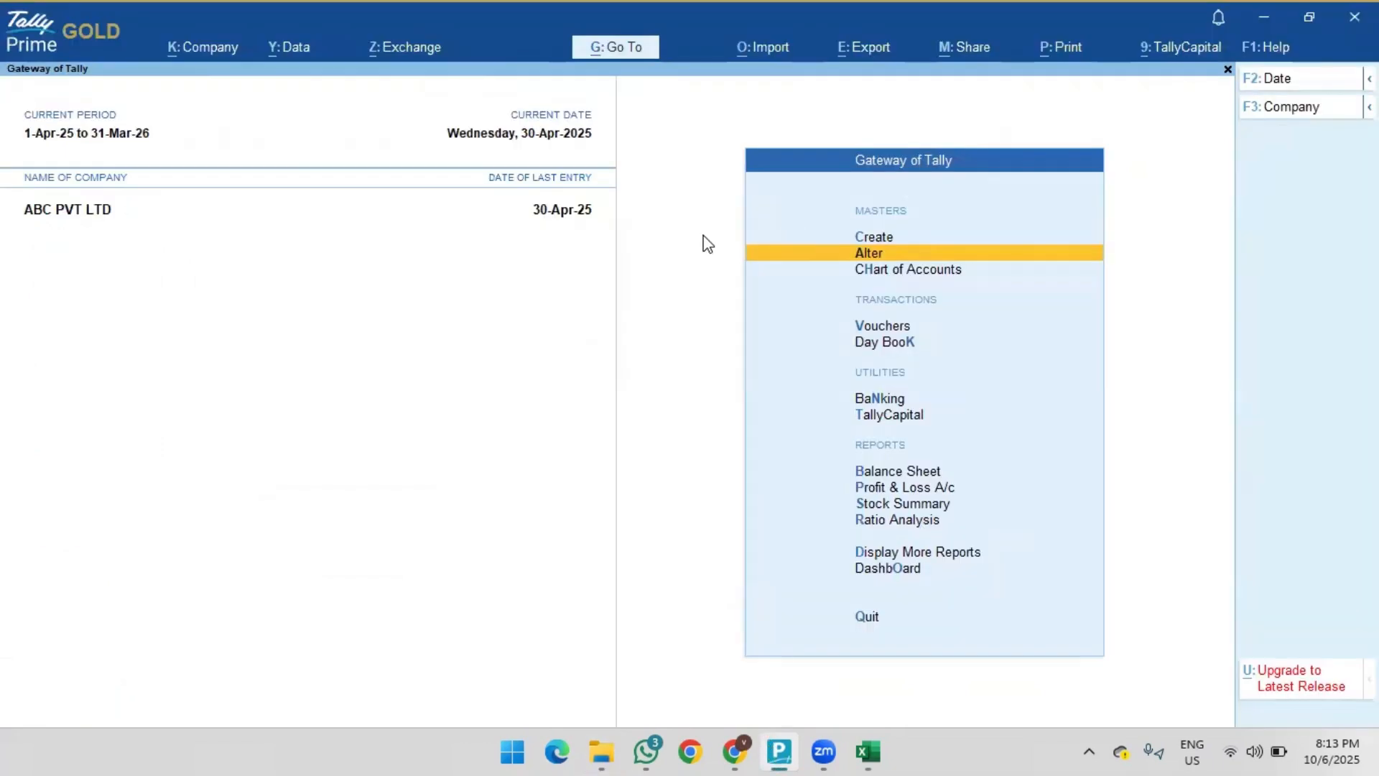
{"action": "key", "text": "alt+o"}
{"action": "key", "text": "Return"}
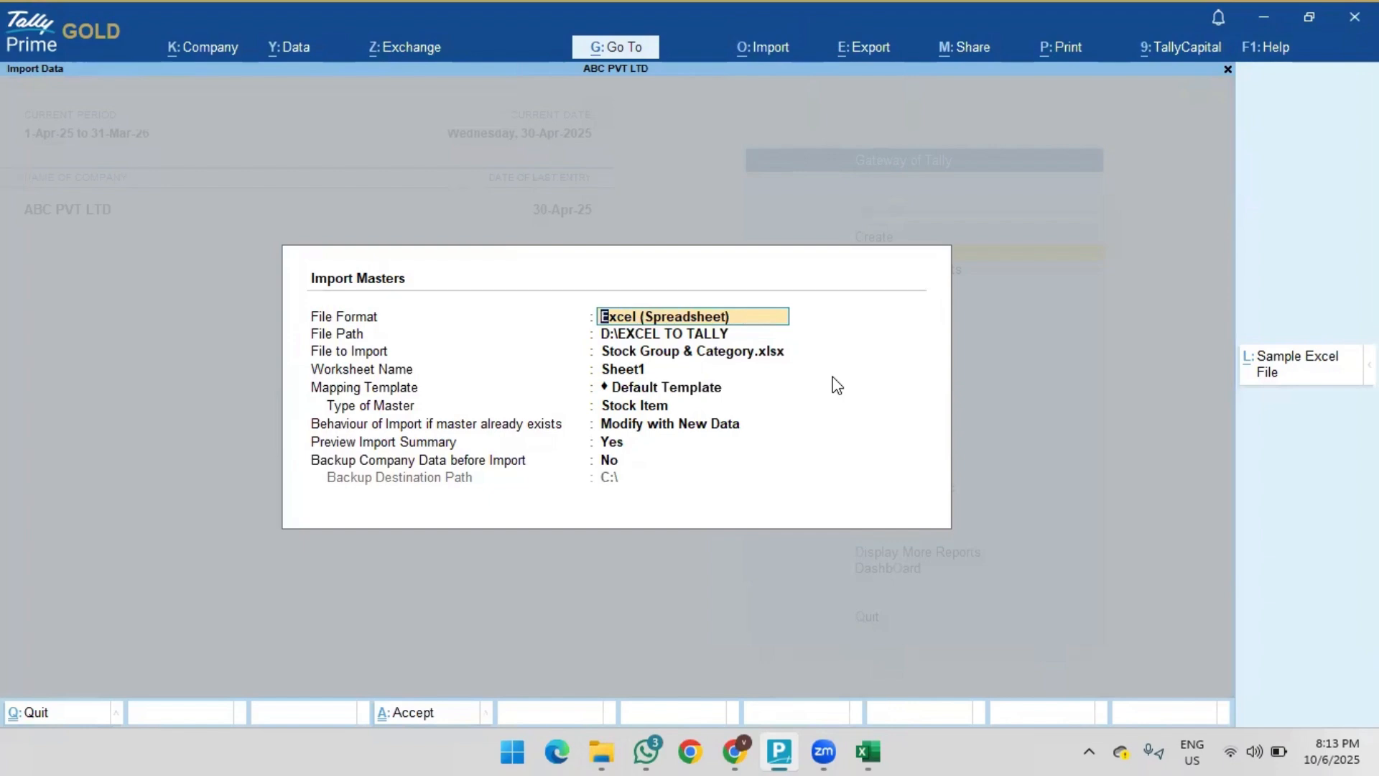
{"action": "key", "text": "Return"}
{"action": "key", "text": "Return"}
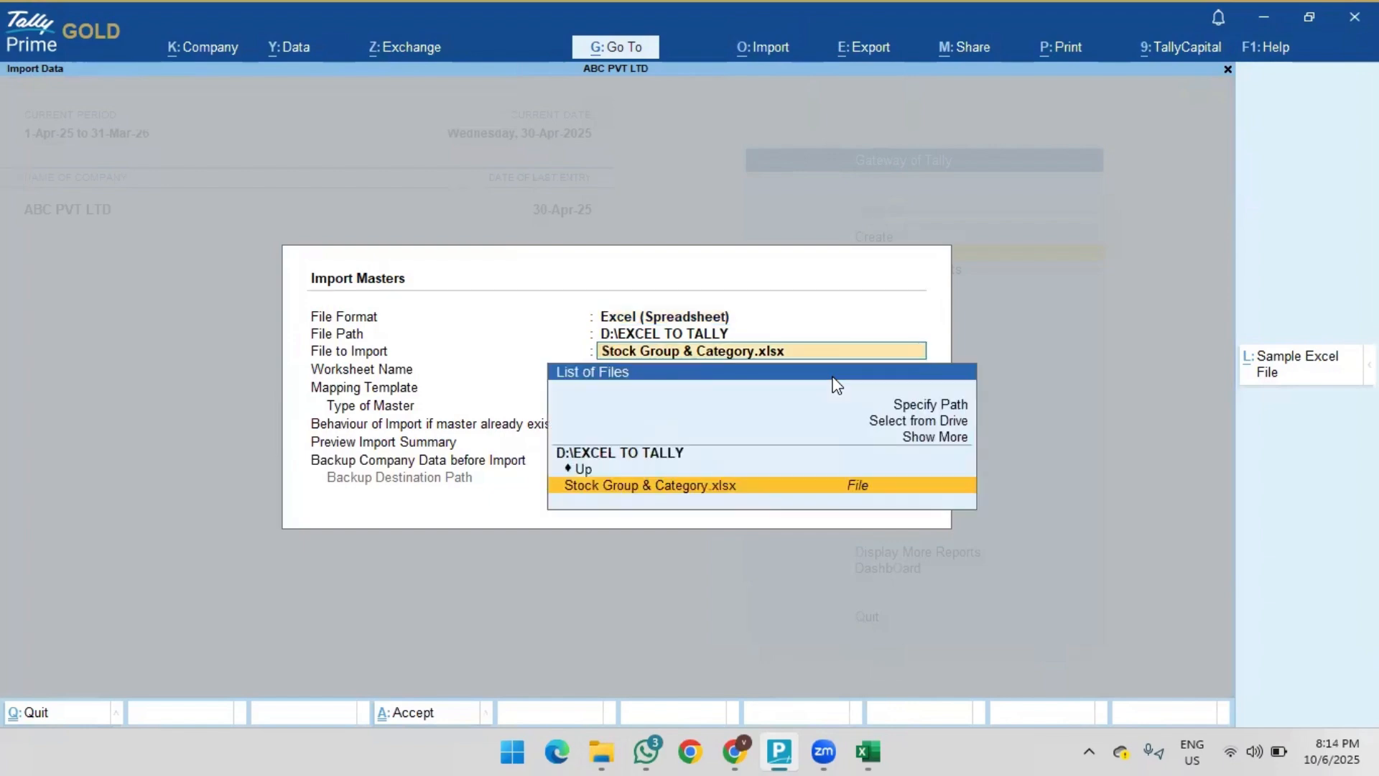
Specify the copied EXCEL TO TALLY folder path and choose Sheet1 of Stock Group & Category.xlsx as the import source
{"action": "key", "text": "Up"}
{"action": "key", "text": "Up"}
{"action": "key", "text": "Up"}
{"action": "key", "text": "Up"}
{"action": "key", "text": "Return"}
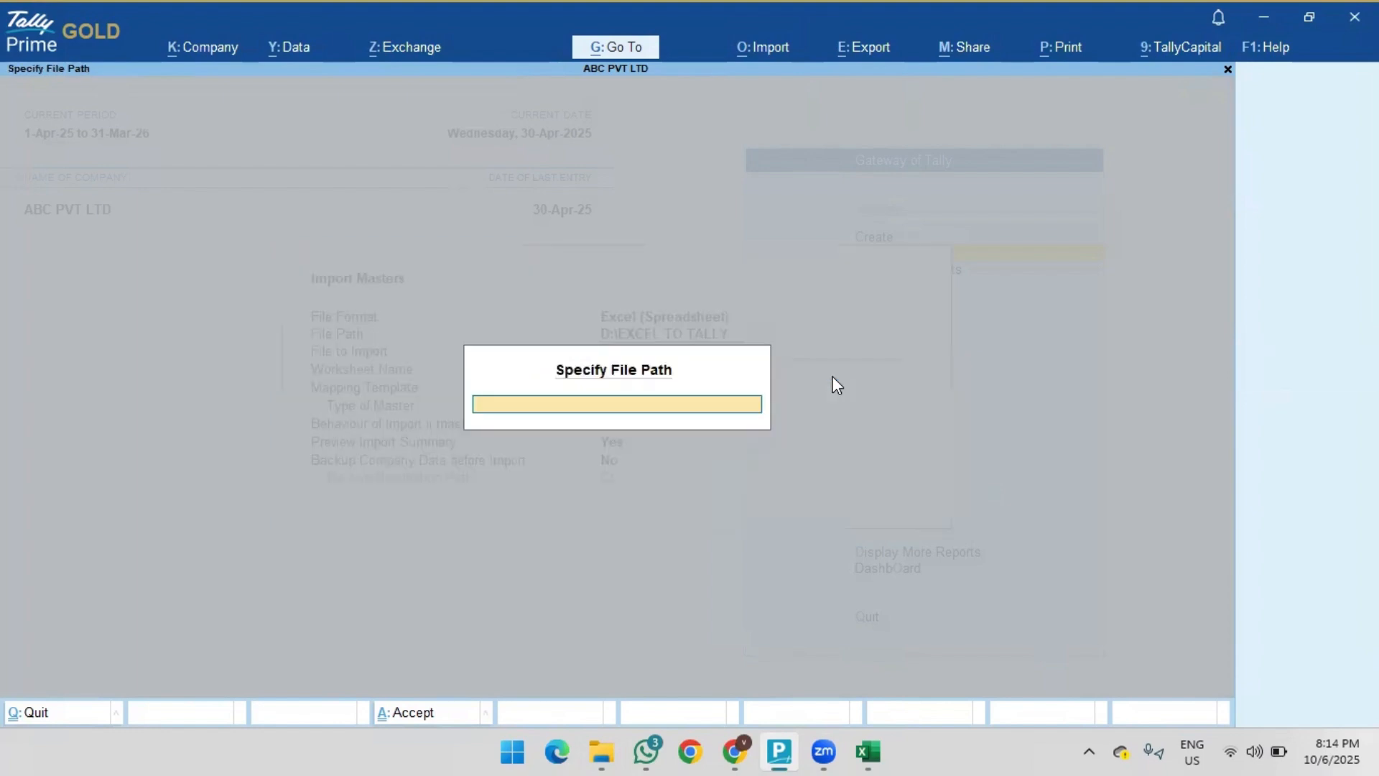
{"action": "key", "text": "ctrl+v"}
{"action": "key", "text": "Return"}
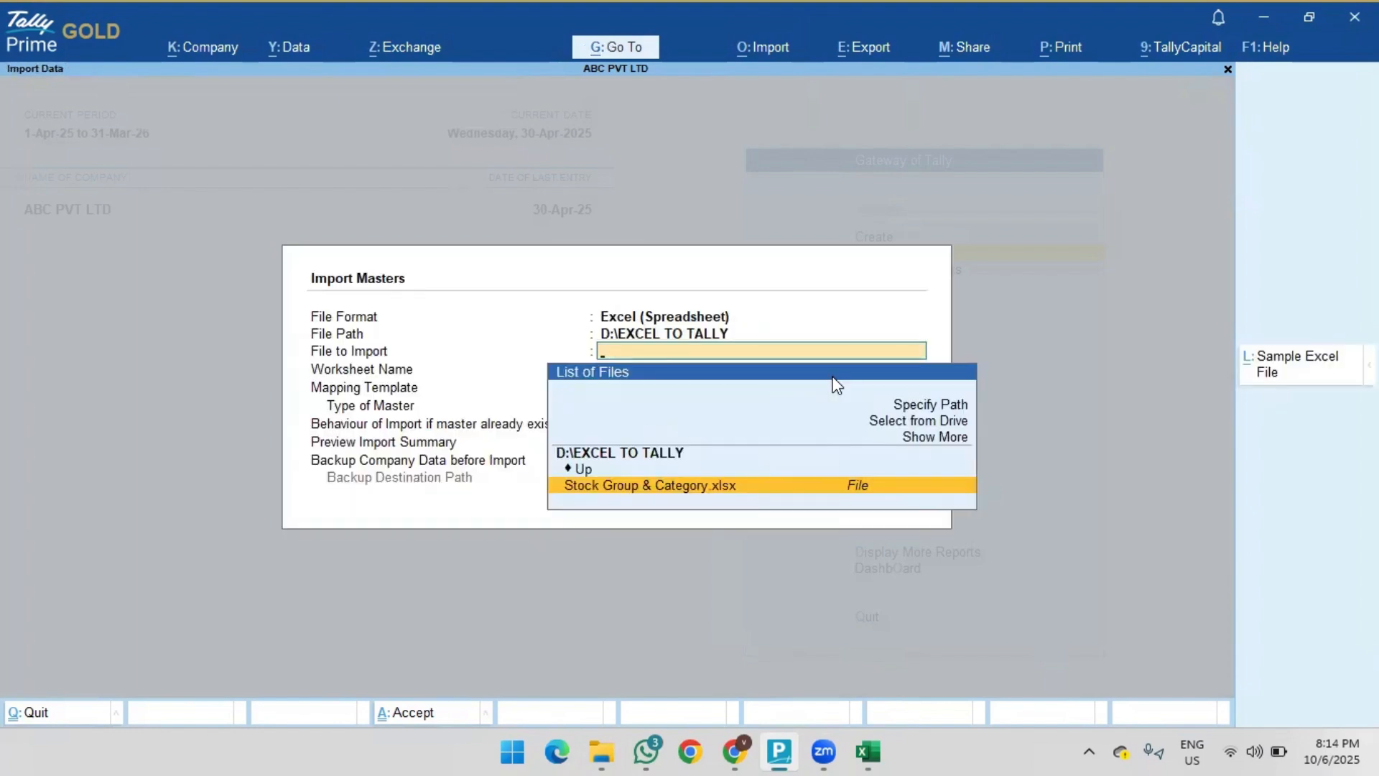
{"action": "key", "text": "Return"}
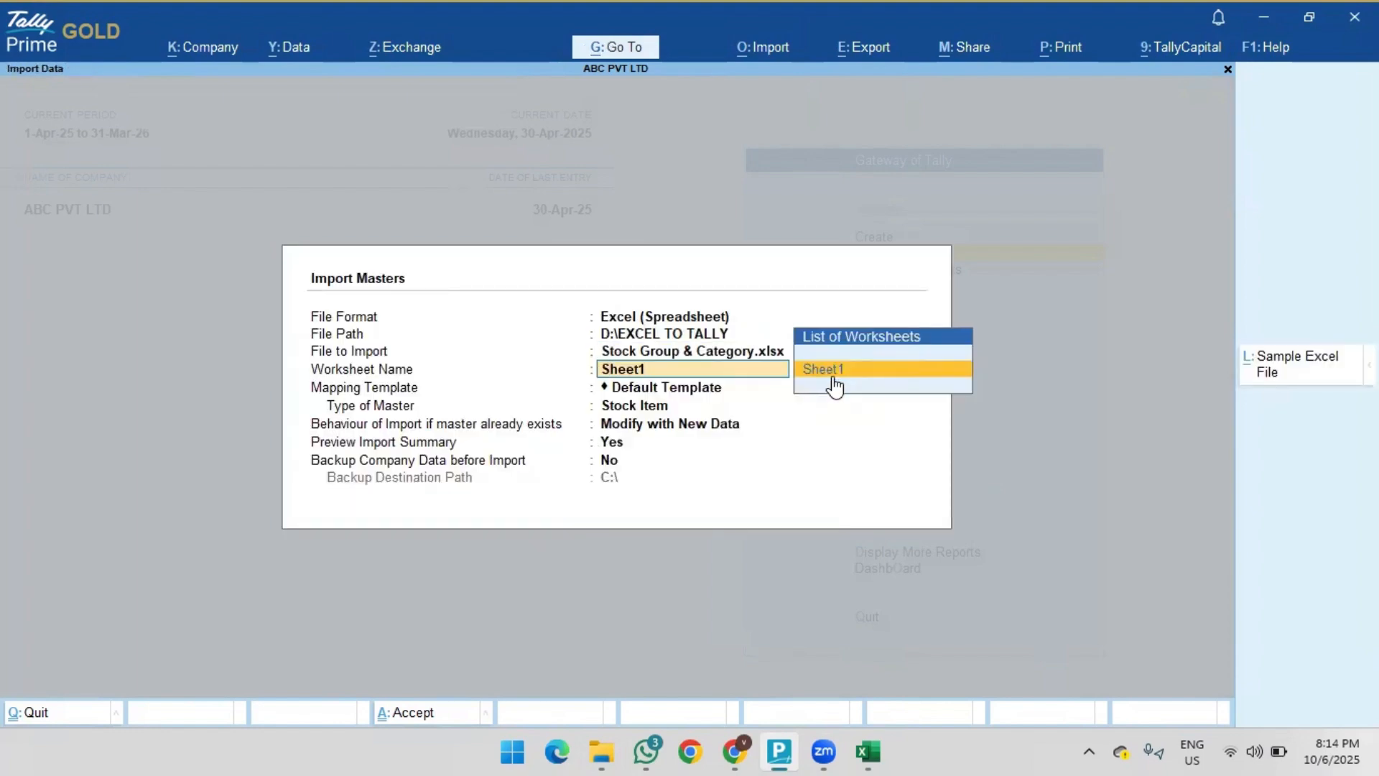
{"action": "key", "text": "Return"}
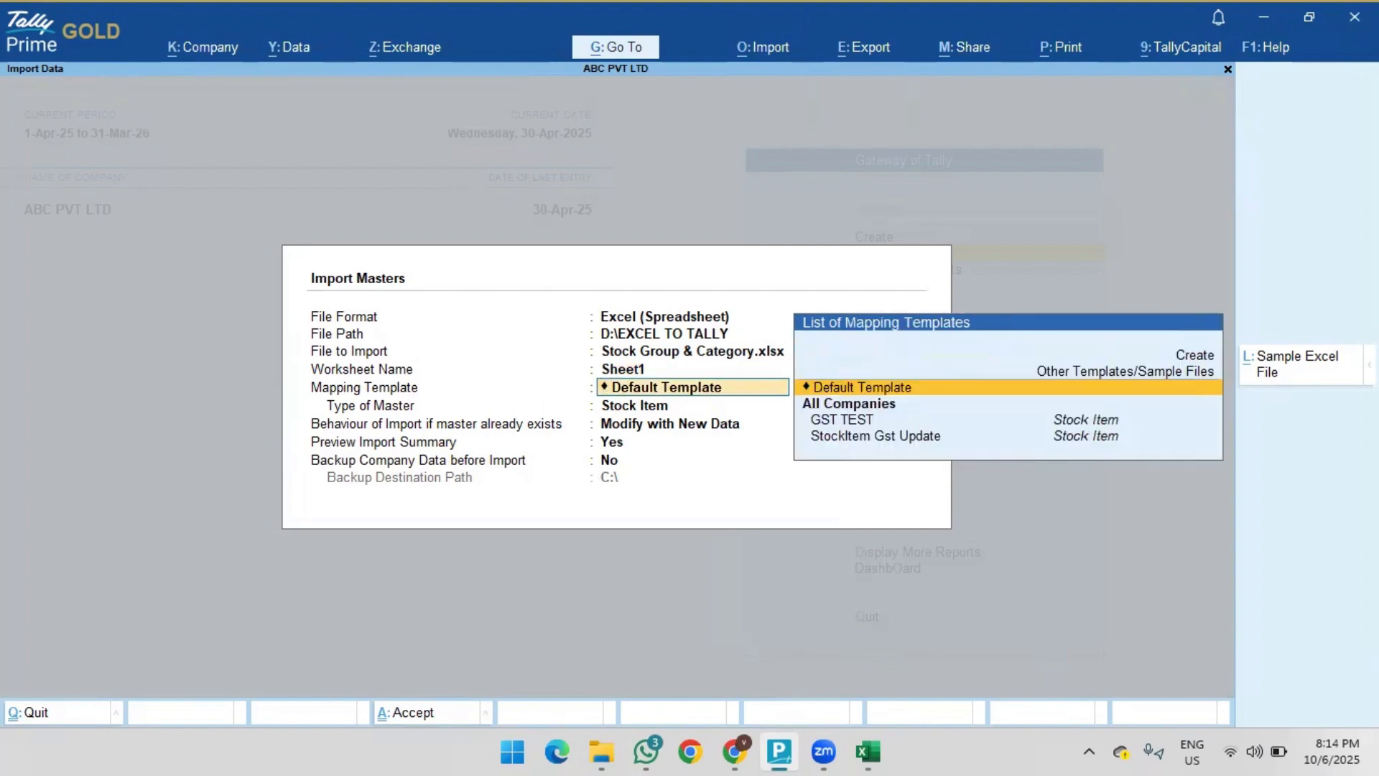
Import the Stock Item masters using Default Template and Modify with New Data, with the summary preview on and no company data backup
{"action": "key", "text": "Return"}
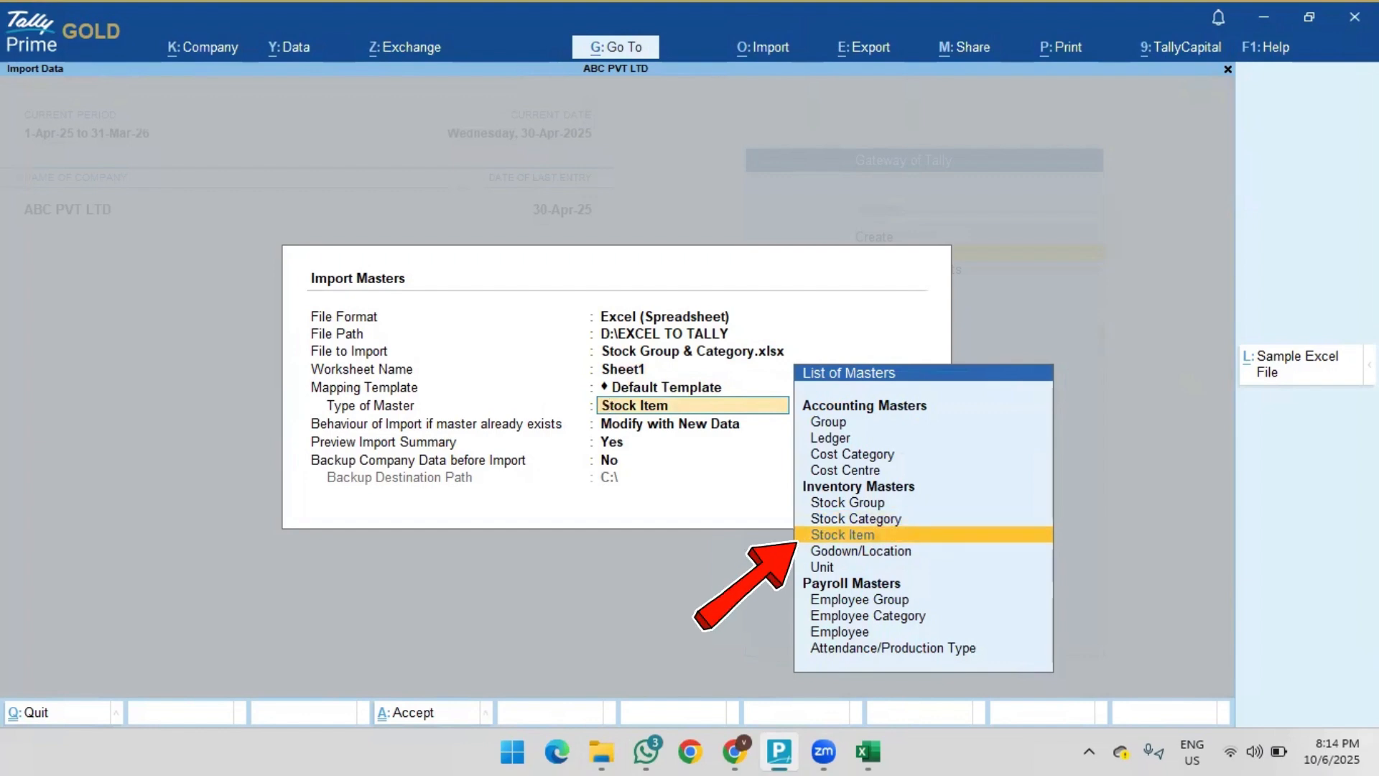
{"action": "key", "text": "Return"}
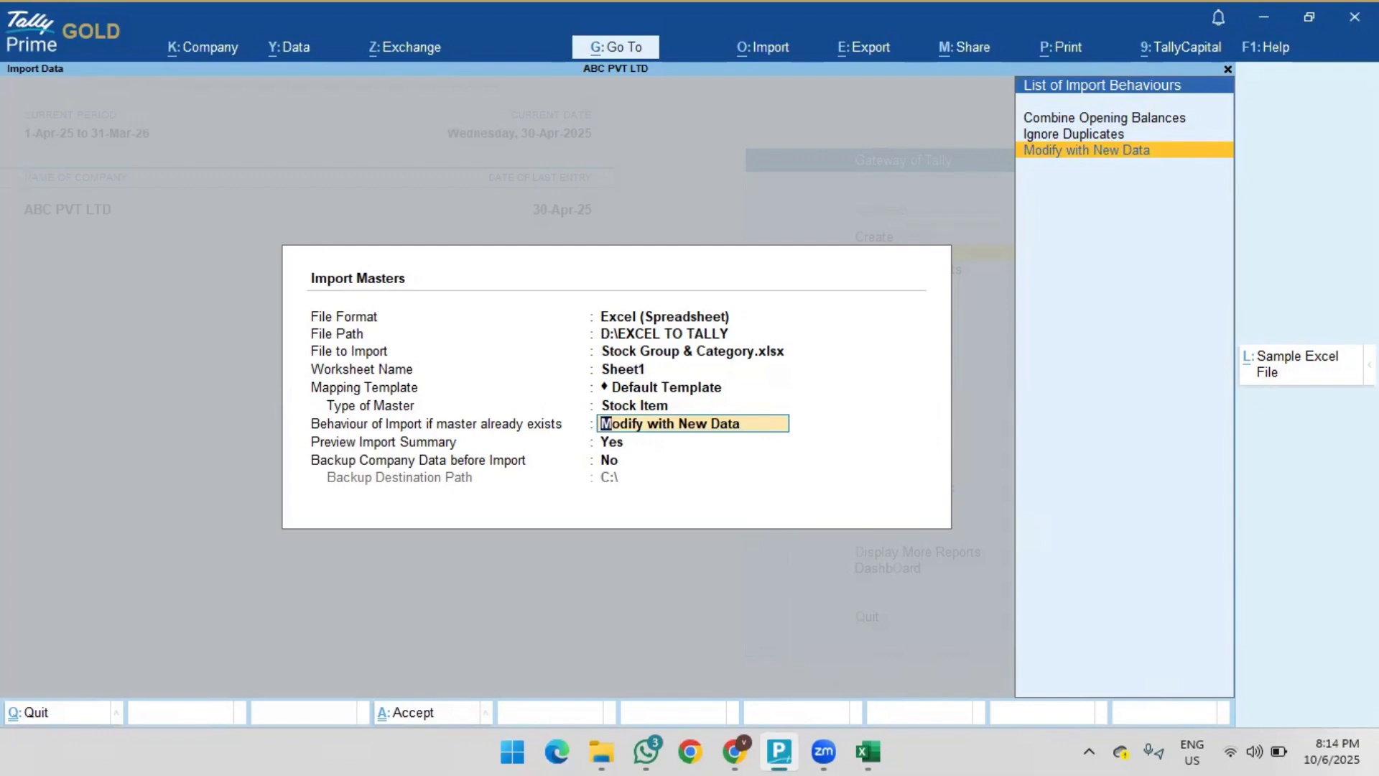
{"action": "key", "text": "Return"}
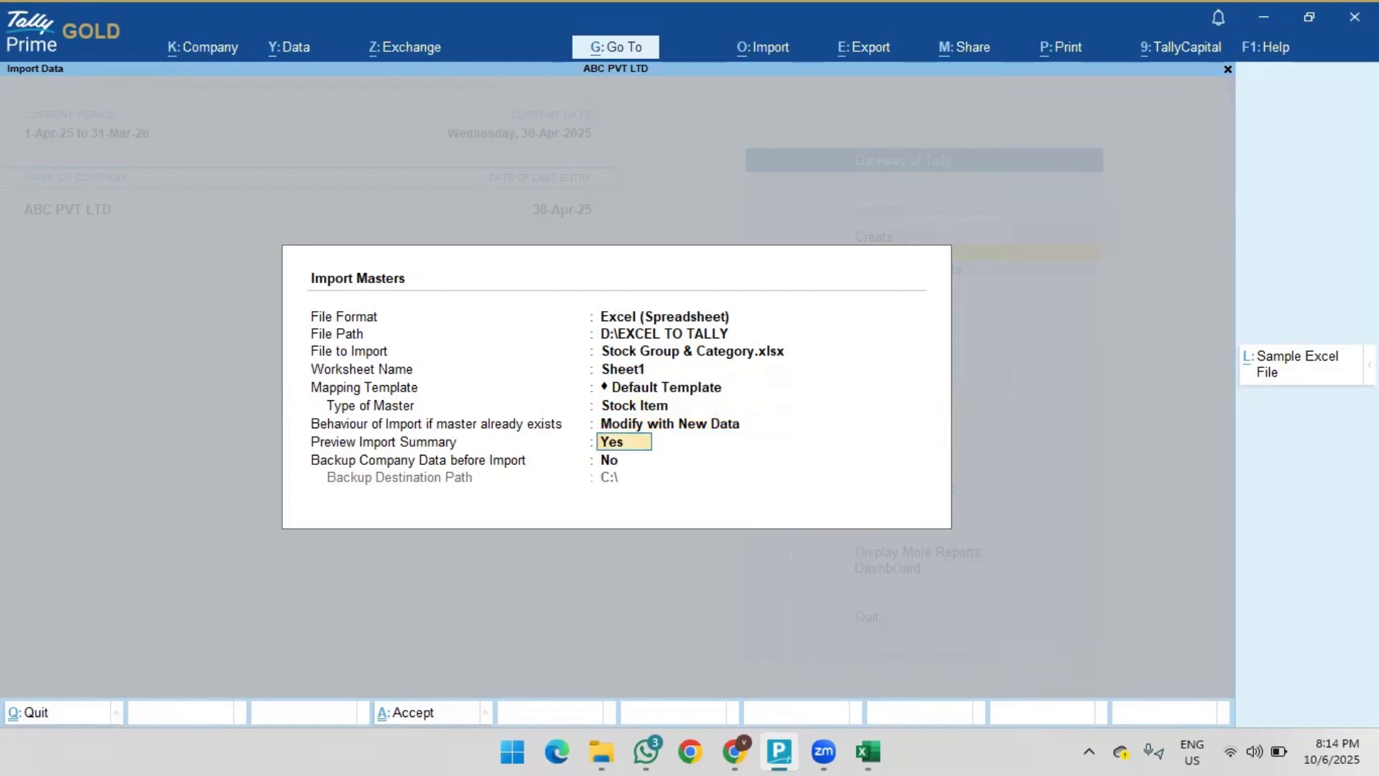
{"action": "key", "text": "Return"}
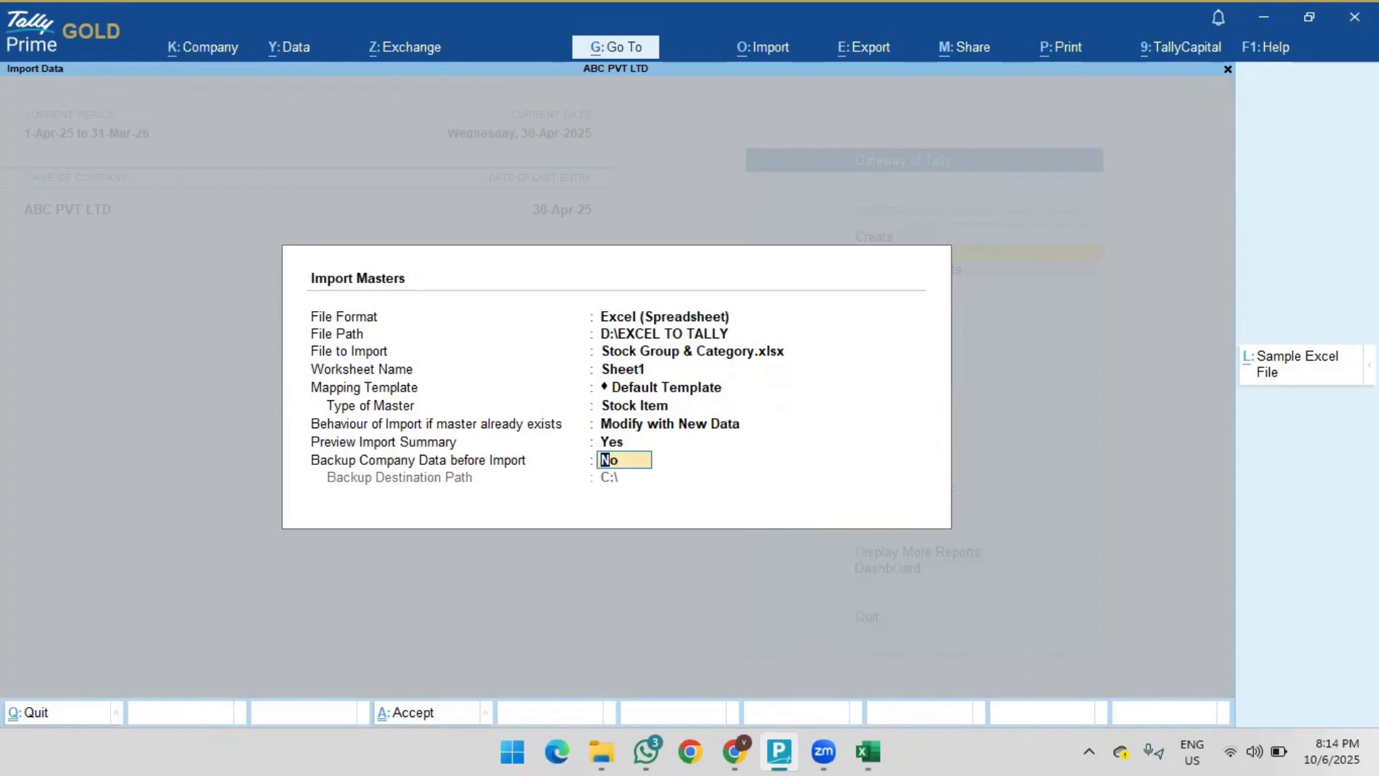
{"action": "key", "text": "Return"}
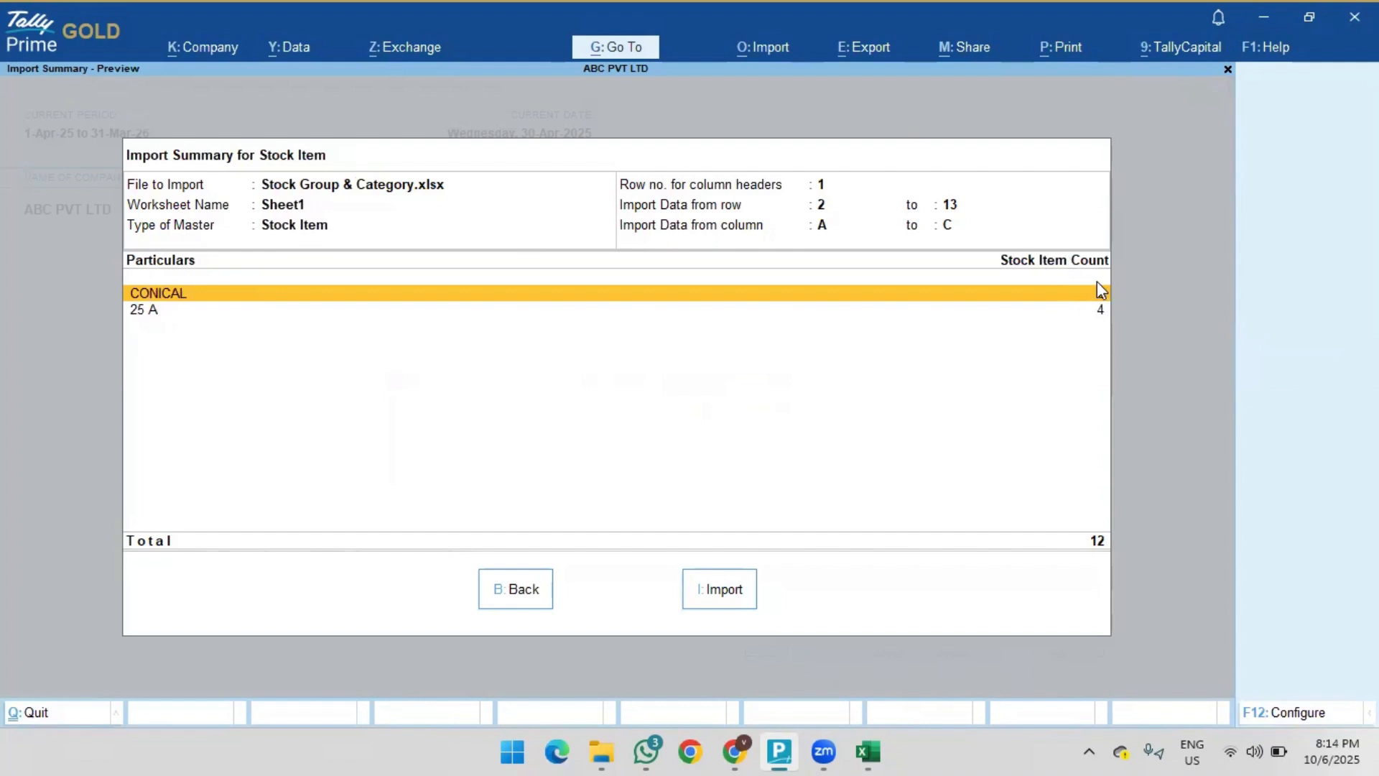
{"action": "left_click", "coordinate": [710, 595]}
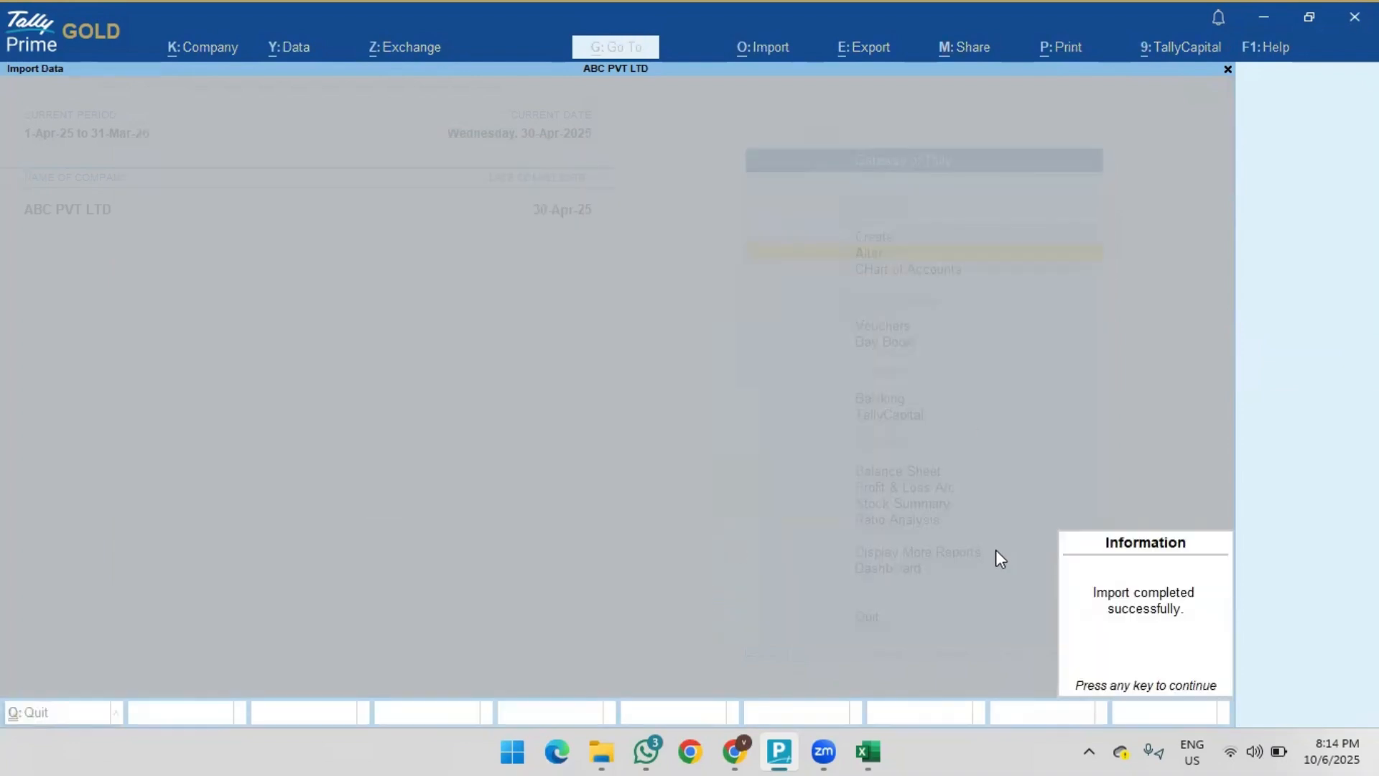
Dismiss the import message and open the list of stock items for master alteration
{"action": "key", "text": "Return"}
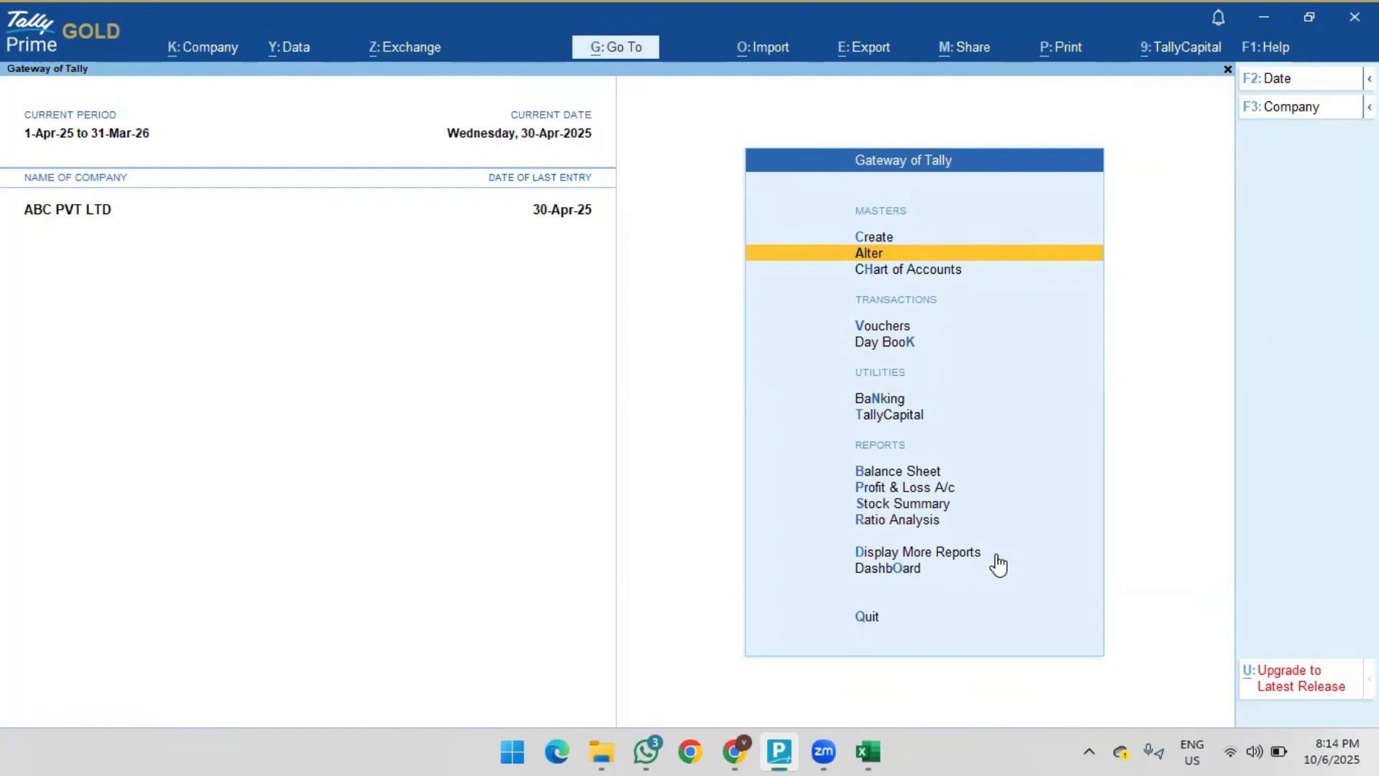
{"action": "key", "text": "Return"}
{"action": "key", "text": "Down"}
{"action": "key", "text": "Down"}
{"action": "key", "text": "Down"}
{"action": "key", "text": "Down"}
{"action": "key", "text": "Down"}
{"action": "key", "text": "Down"}
{"action": "key", "text": "Down"}
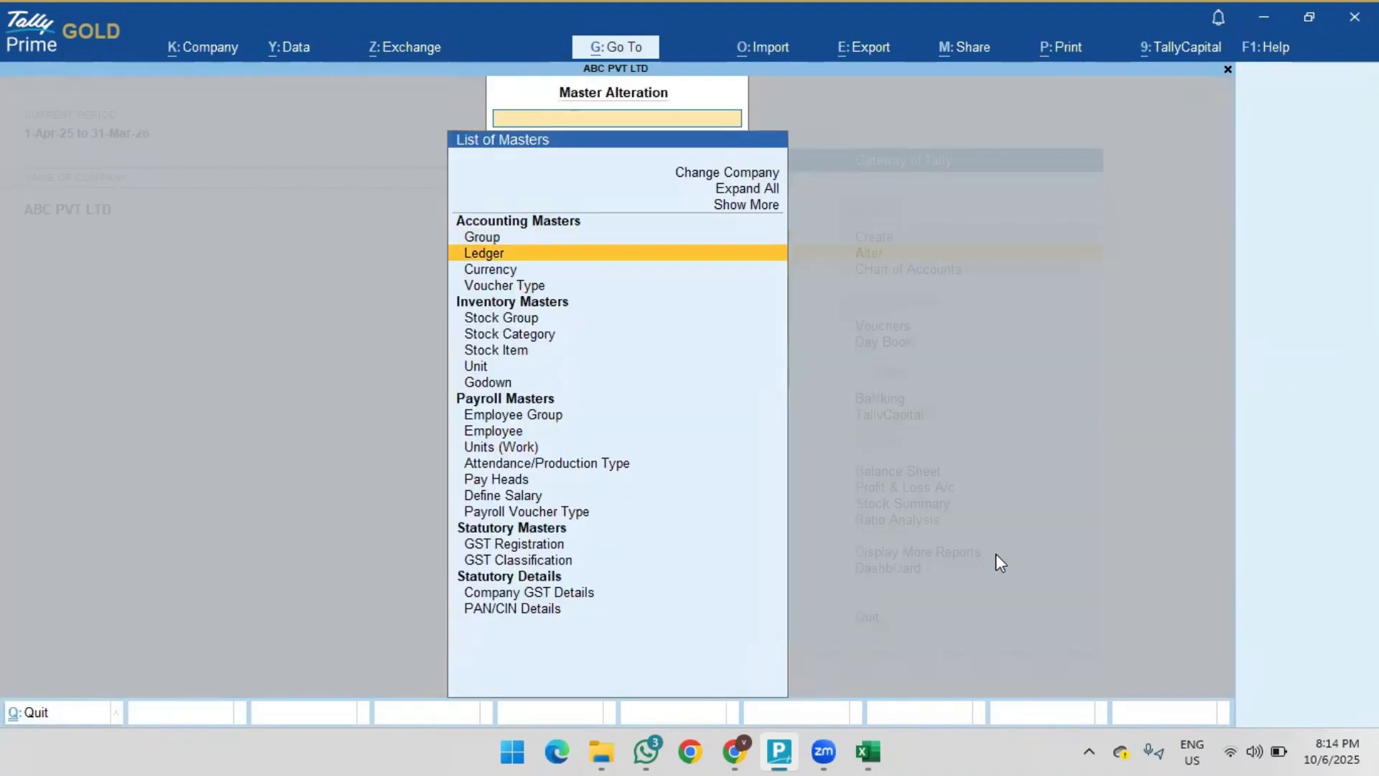
{"action": "key", "text": "Up"}
{"action": "key", "text": "Down"}
{"action": "key", "text": "Return"}
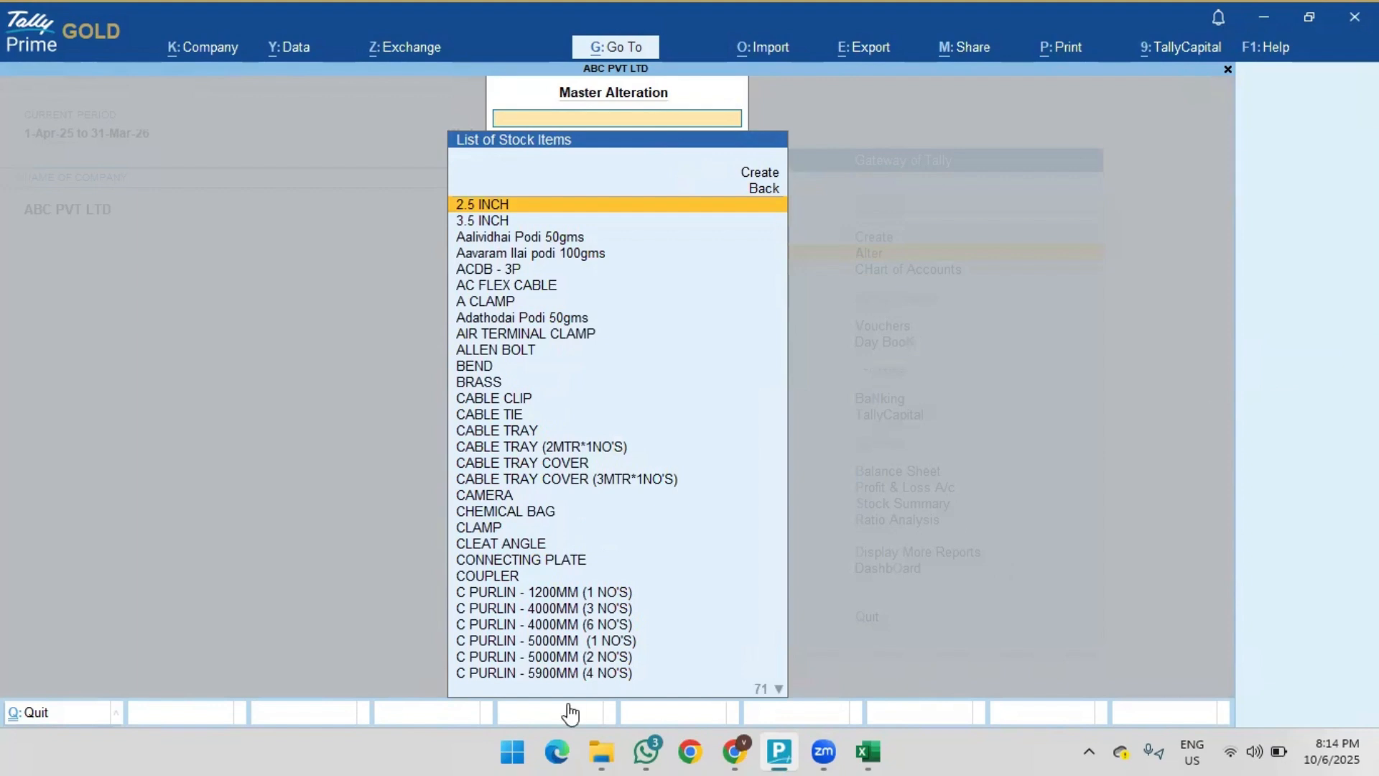
Copy the 2.5 INCH name in the Excel workbook, and open that stock item in TallyPrime to compare its group and category
{"action": "left_click", "coordinate": [882, 752]}
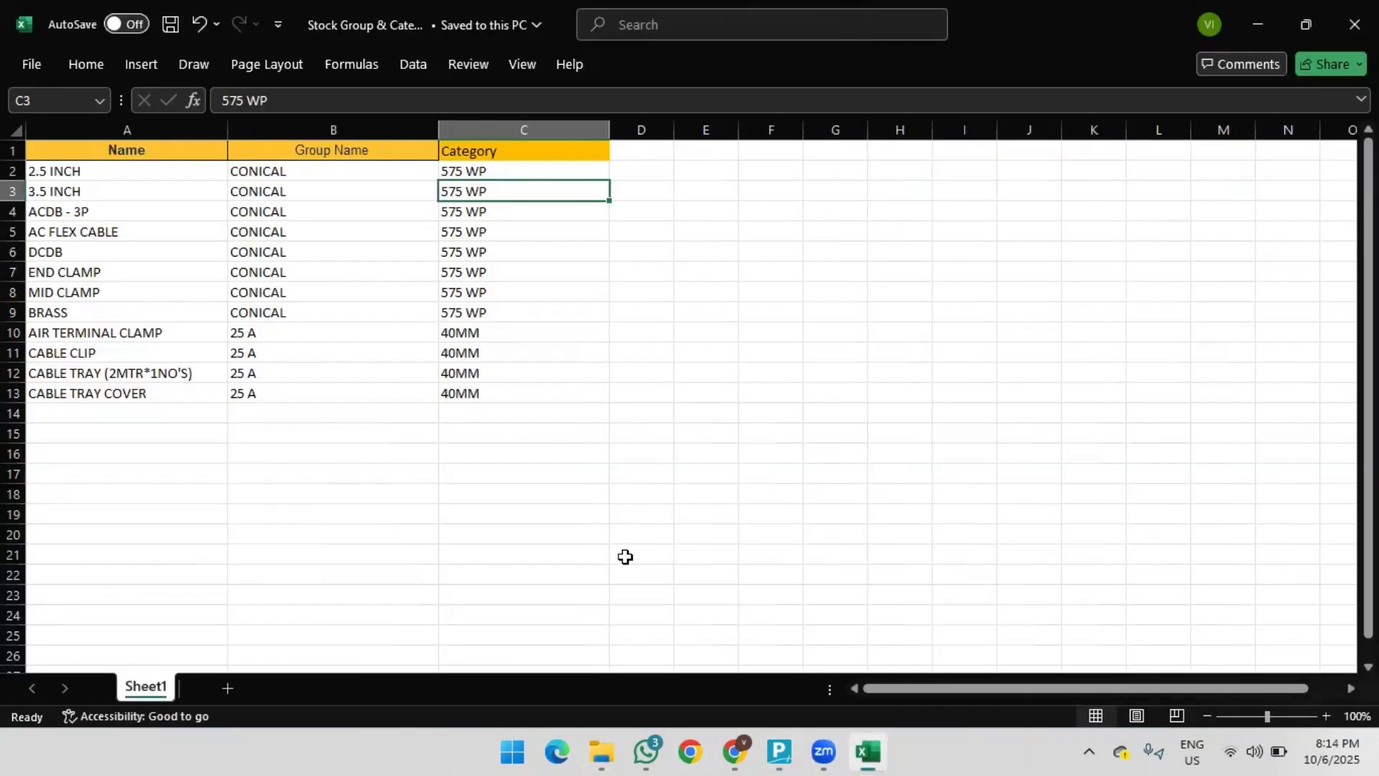
{"action": "left_click", "coordinate": [117, 172]}
{"action": "key", "text": "ctrl+c"}
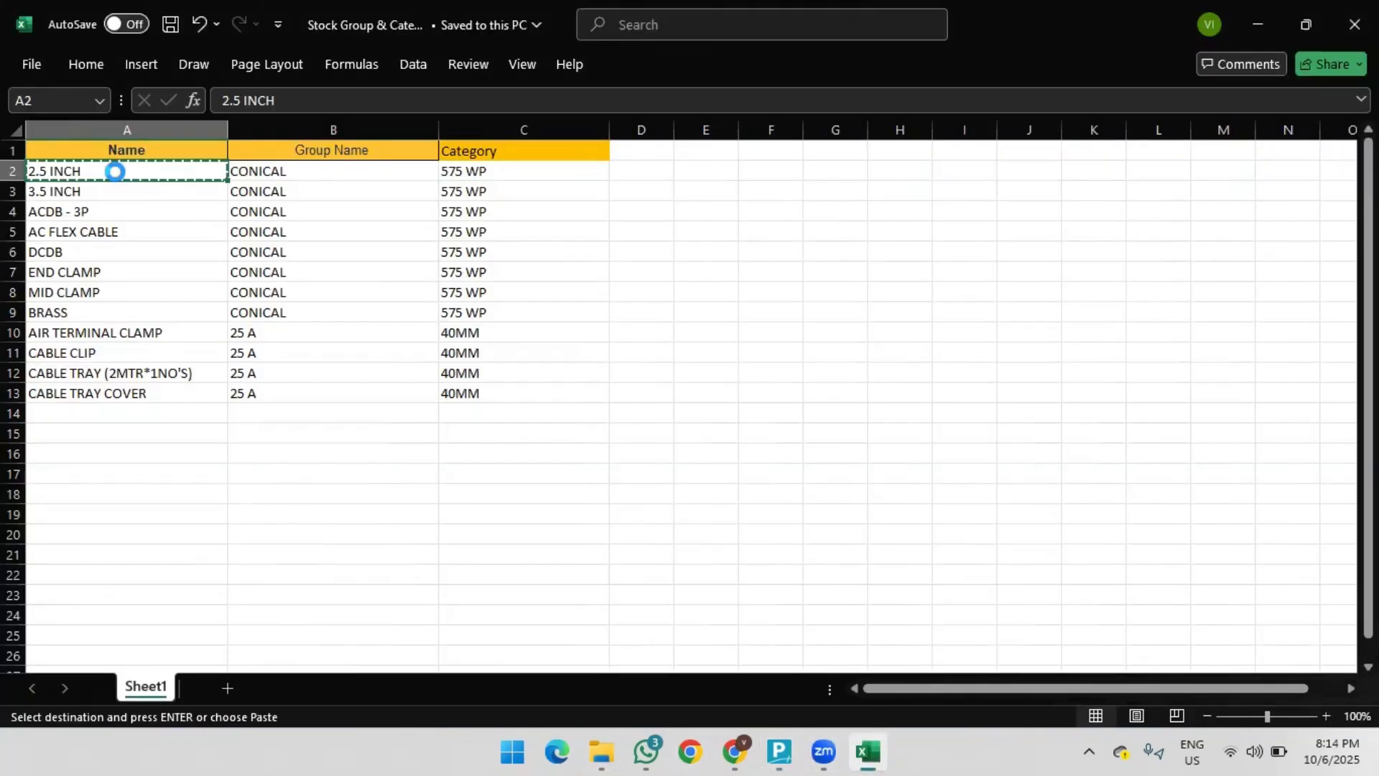
{"action": "key", "text": "alt"}
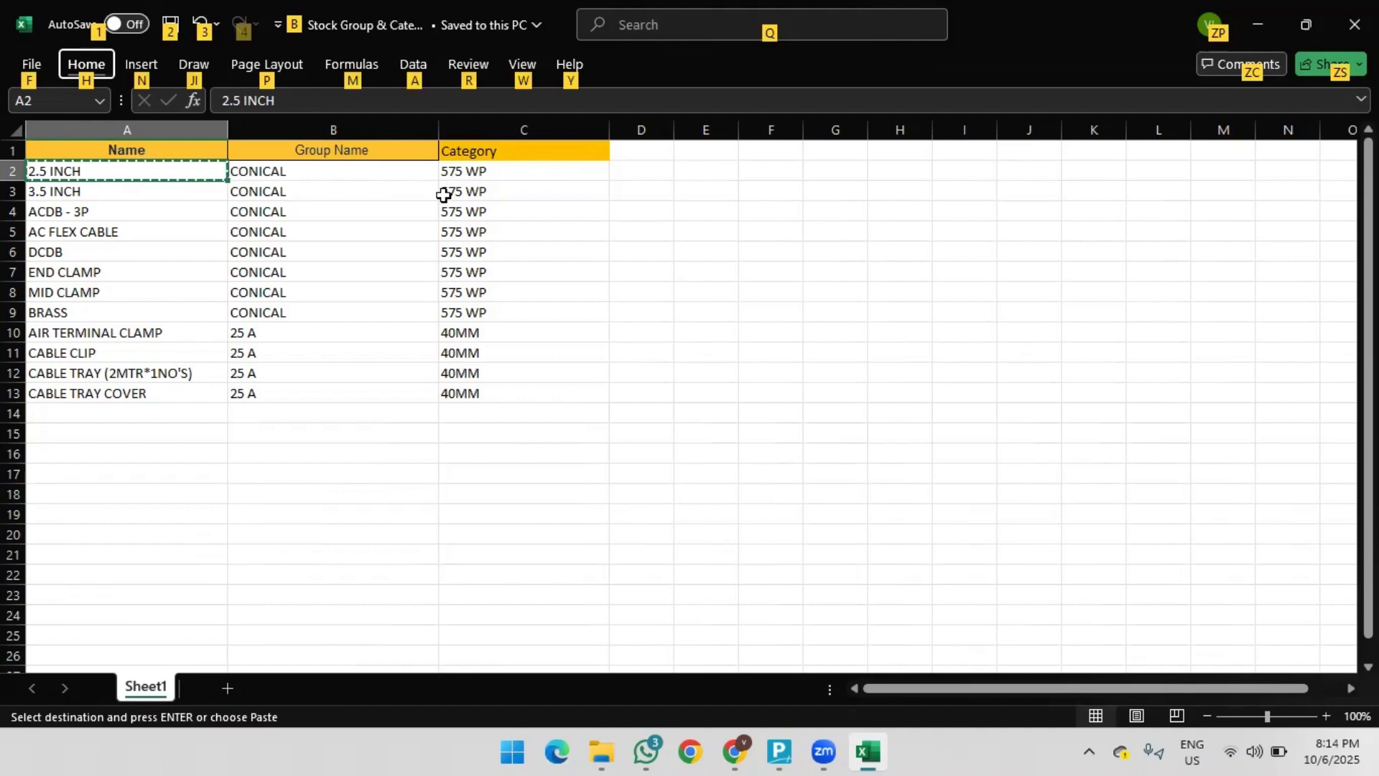
{"action": "key", "text": "alt+Tab"}
{"action": "key", "text": "Return"}
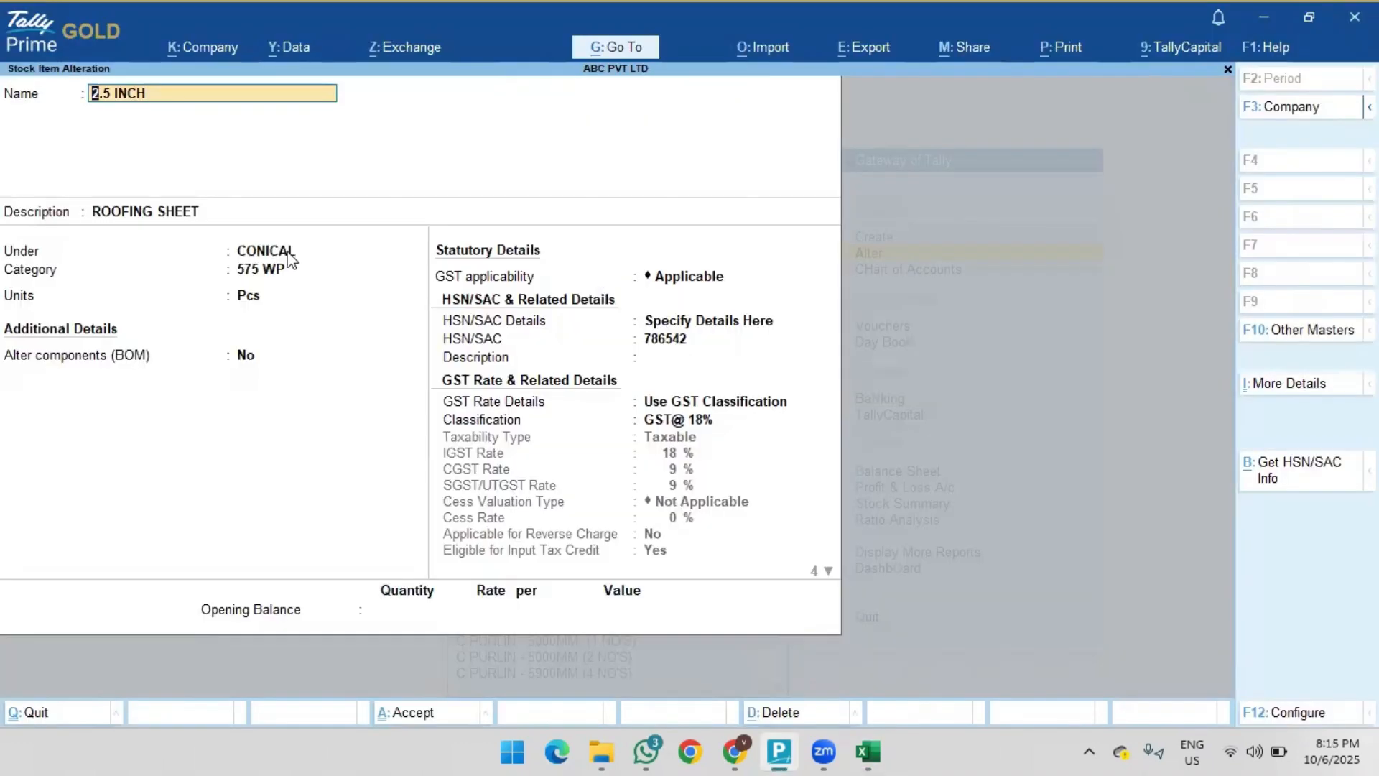
{"action": "key", "text": "alt+Tab"}
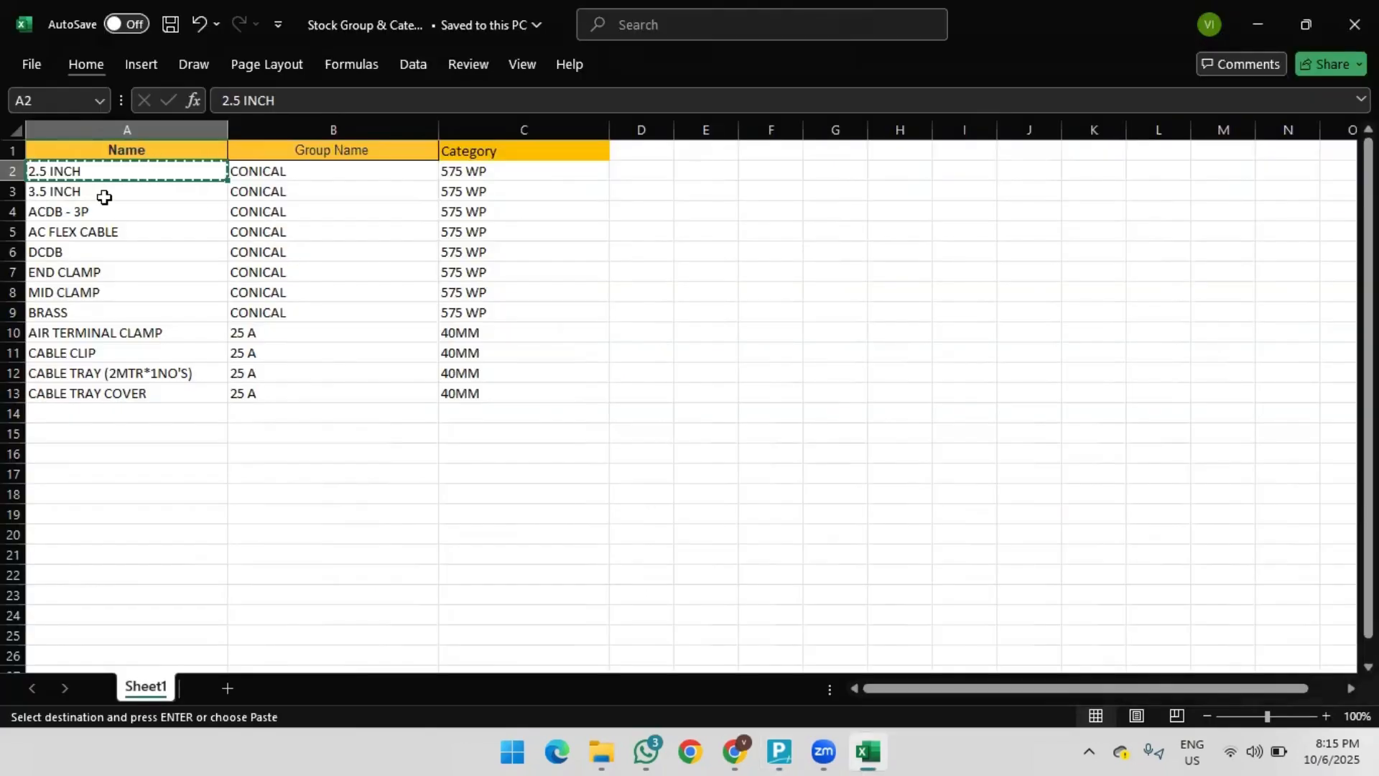
Close the 2.5 INCH item, open the 3.5 INCH stock item, and compare its group and category with the Excel workbook
{"action": "key", "text": "alt+Tab"}
{"action": "key", "text": "Escape"}
{"action": "key", "text": "Return"}
{"action": "key", "text": "Down"}
{"action": "key", "text": "Return"}
{"action": "key", "text": "alt+Tab"}
{"action": "left_click", "coordinate": [401, 173]}
{"action": "left_click", "coordinate": [477, 191]}
{"action": "left_click", "coordinate": [335, 209]}
{"action": "key", "text": "alt+Tab"}
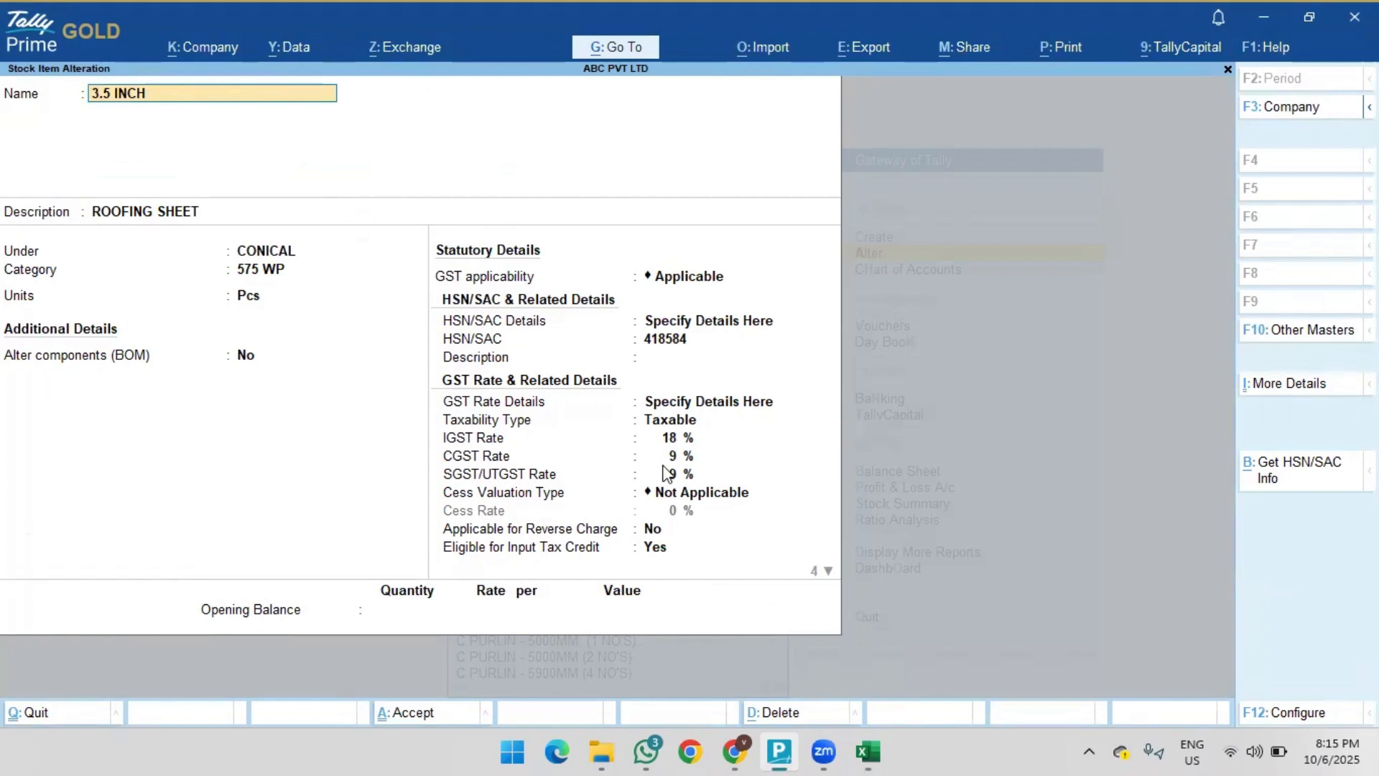
Quit the 3.5 INCH stock item alteration without saving and leave the stock item list
{"action": "key", "text": "BackSpace"}
{"action": "key", "text": "Escape"}
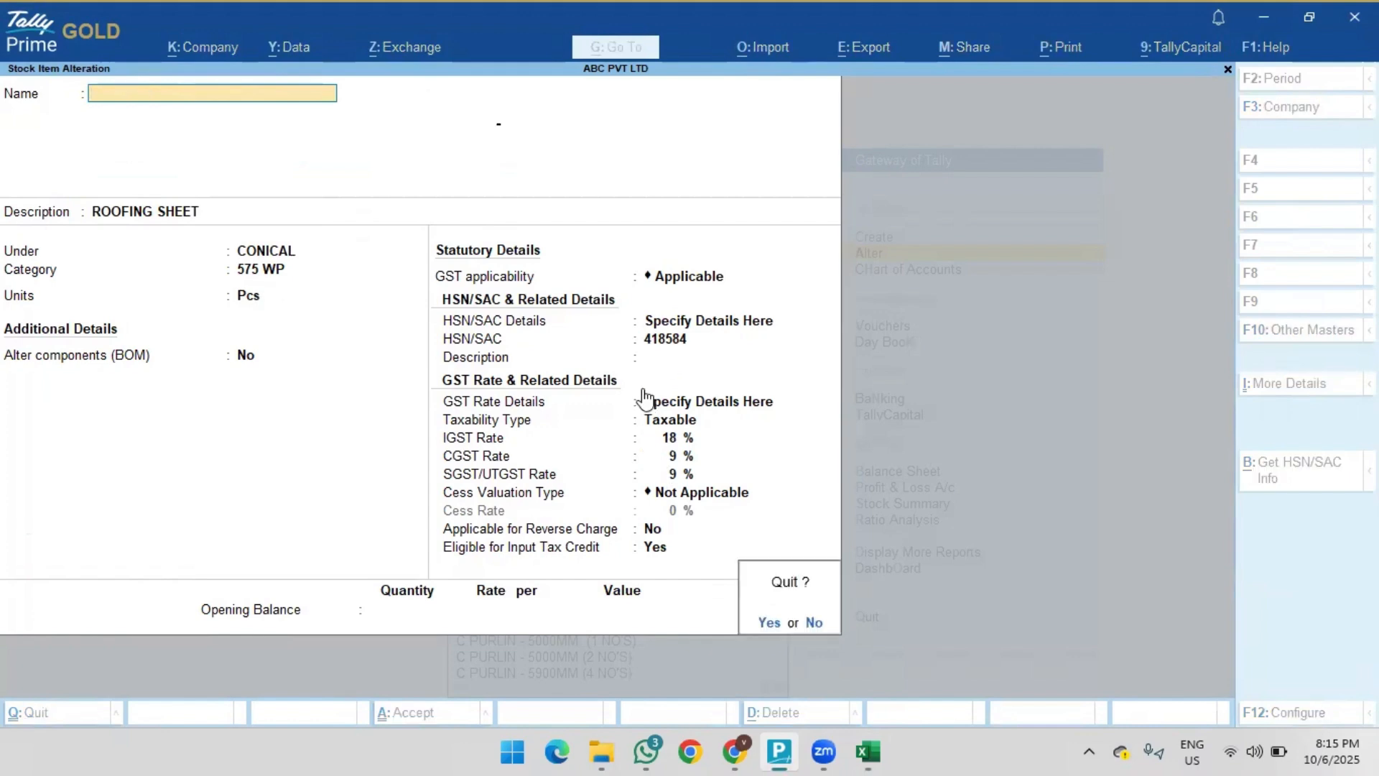
{"action": "key", "text": "y"}
{"action": "key", "text": "Escape"}
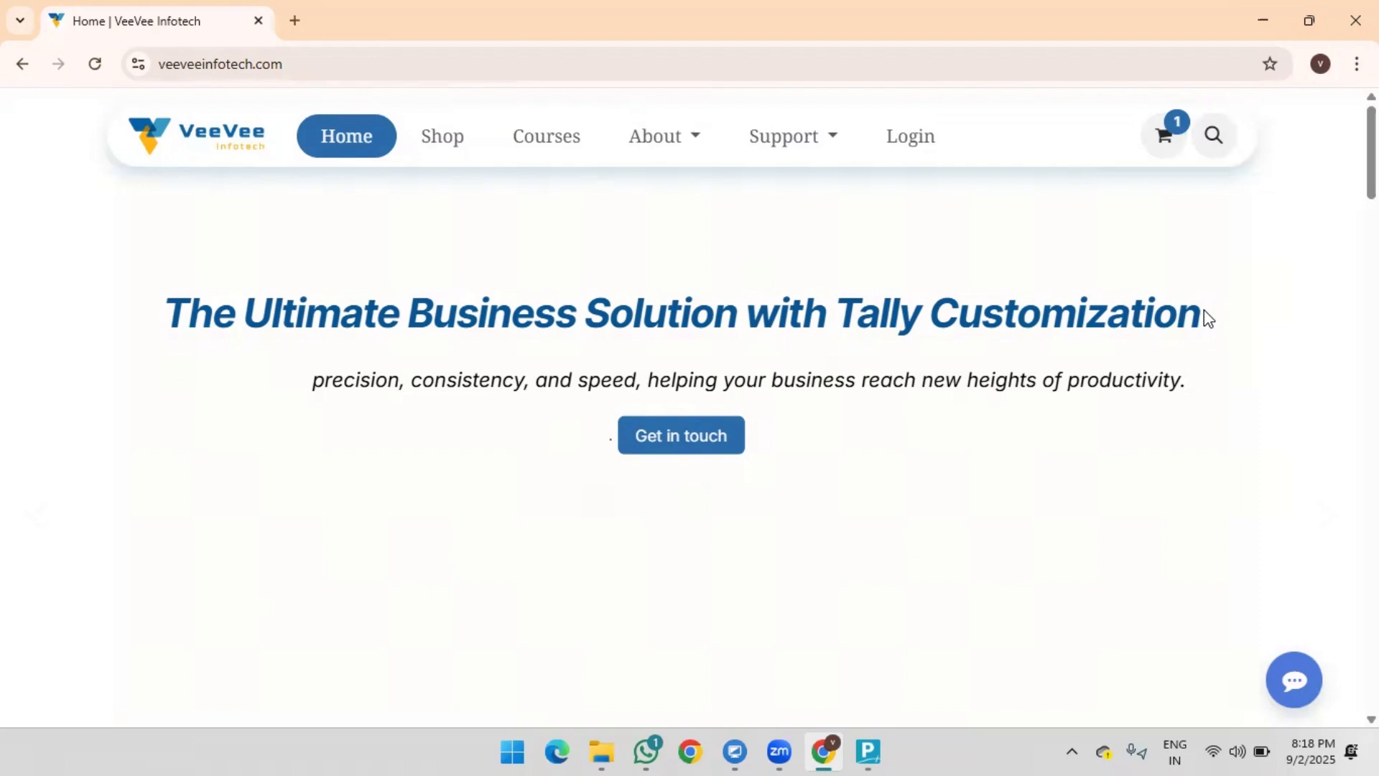
In Chrome, open the Courses page of veeveeinfotech.com and look over the most popular courses
{"action": "left_click", "coordinate": [267, 70]}
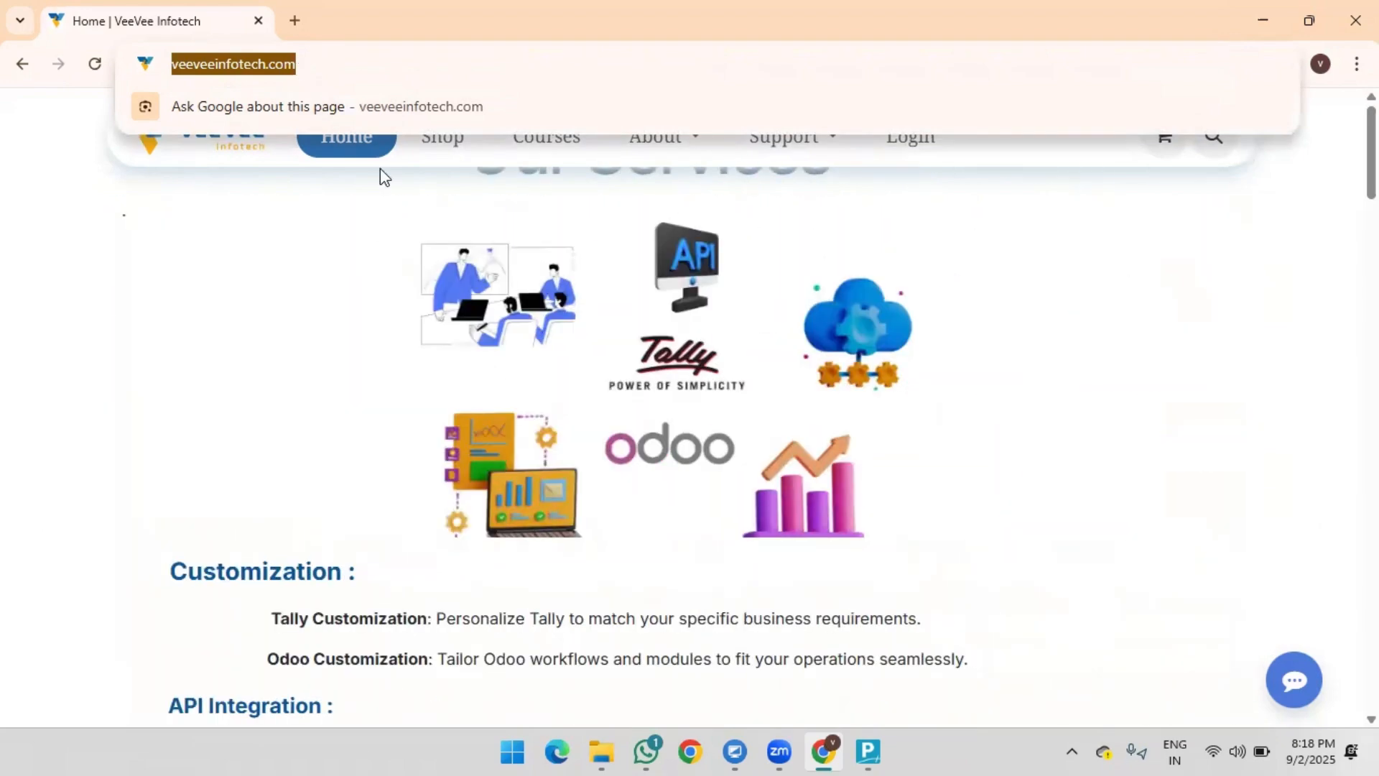
{"action": "left_click", "coordinate": [381, 170]}
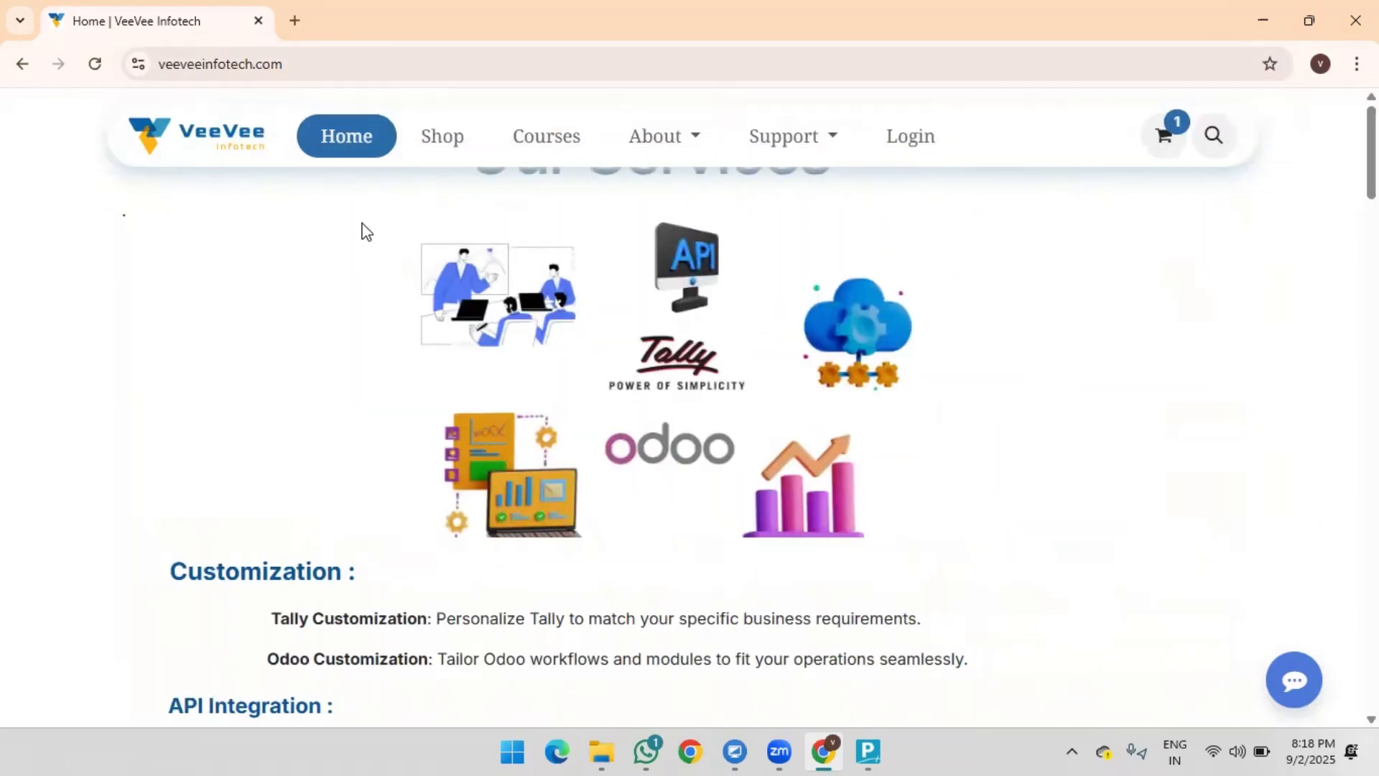
{"action": "left_click", "coordinate": [543, 144]}
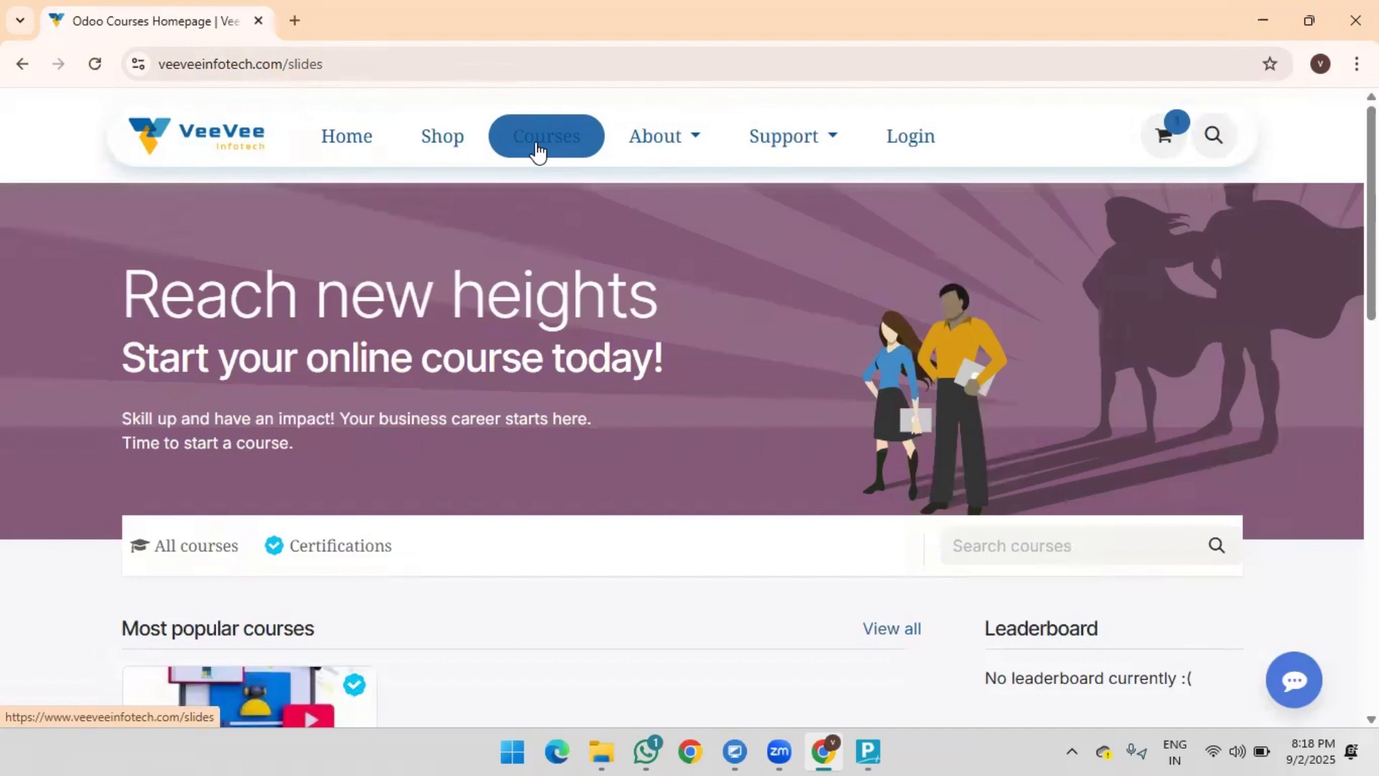
{"action": "scroll", "coordinate": [350, 431], "scroll_direction": "down", "scroll_amount": 4}
{"action": "scroll", "coordinate": [341, 474], "scroll_direction": "down", "scroll_amount": 1}
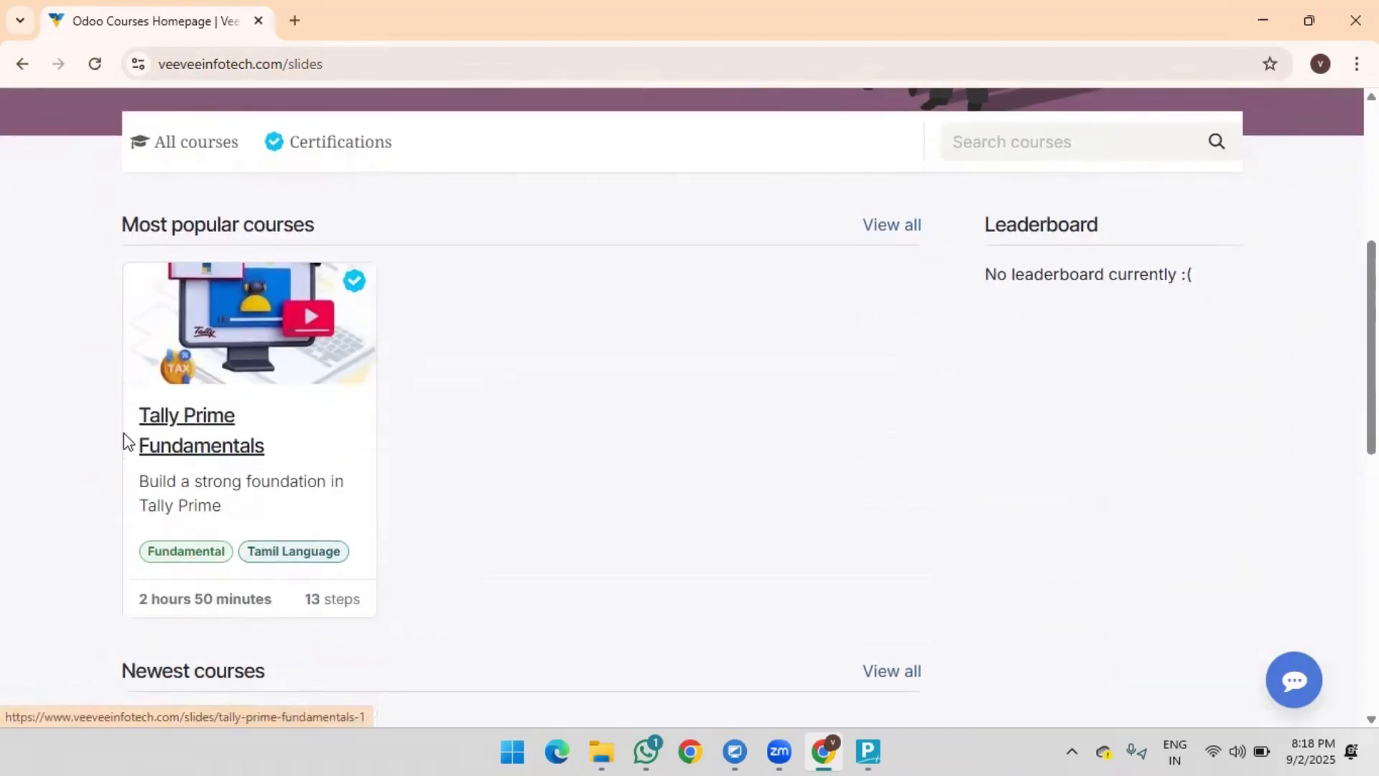
Open the Tally Prime Fundamentals course and review its lesson list and course highlights
{"action": "left_click", "coordinate": [239, 450]}
{"action": "scroll", "coordinate": [352, 352], "scroll_direction": "down", "scroll_amount": 5}
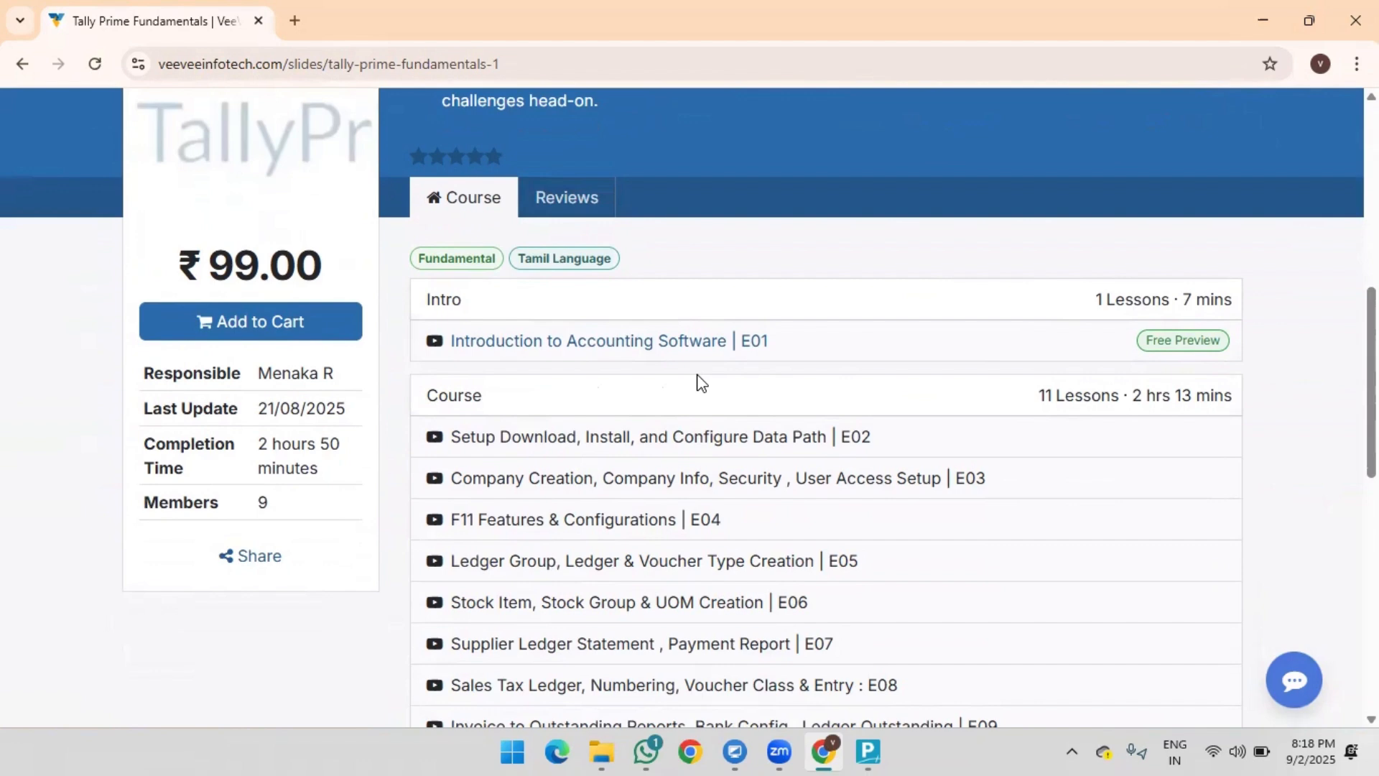
{"action": "scroll", "coordinate": [663, 299], "scroll_direction": "up", "scroll_amount": 8}
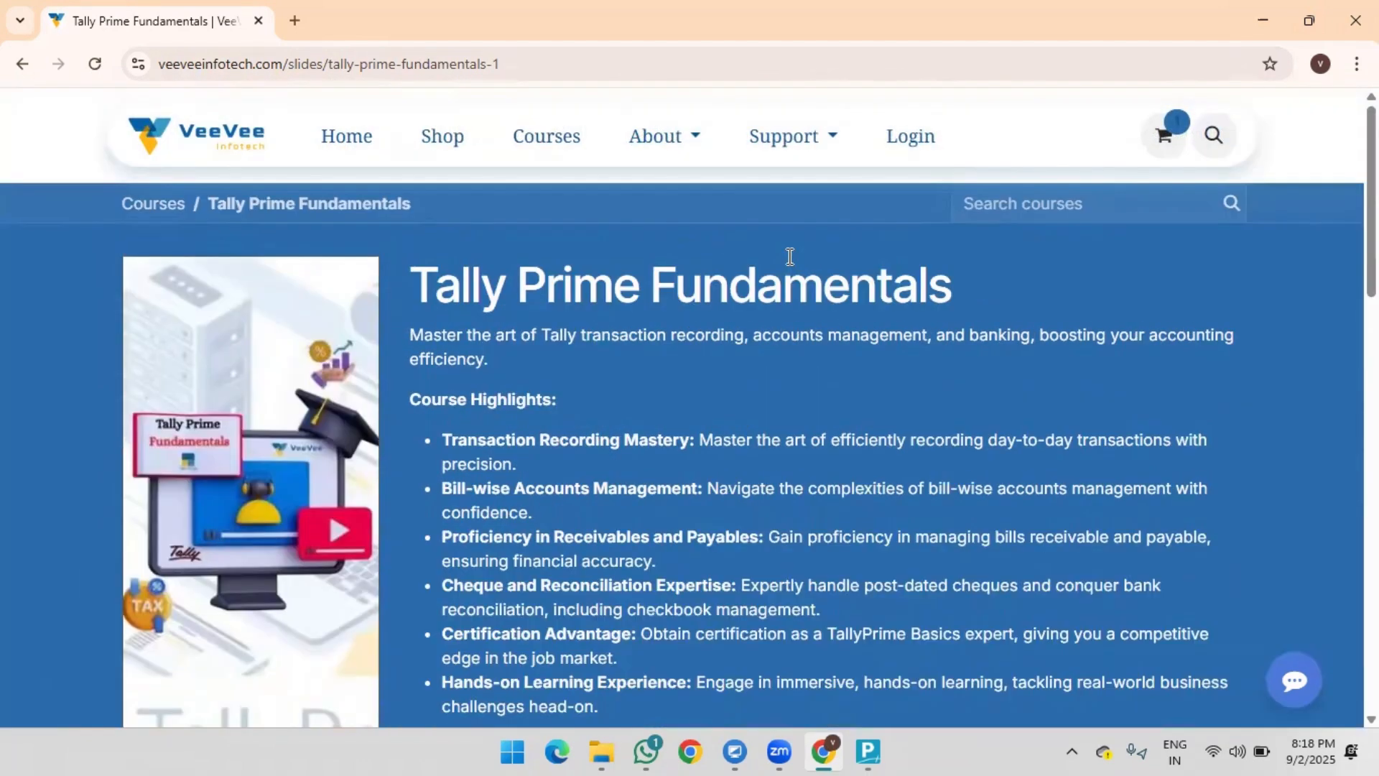